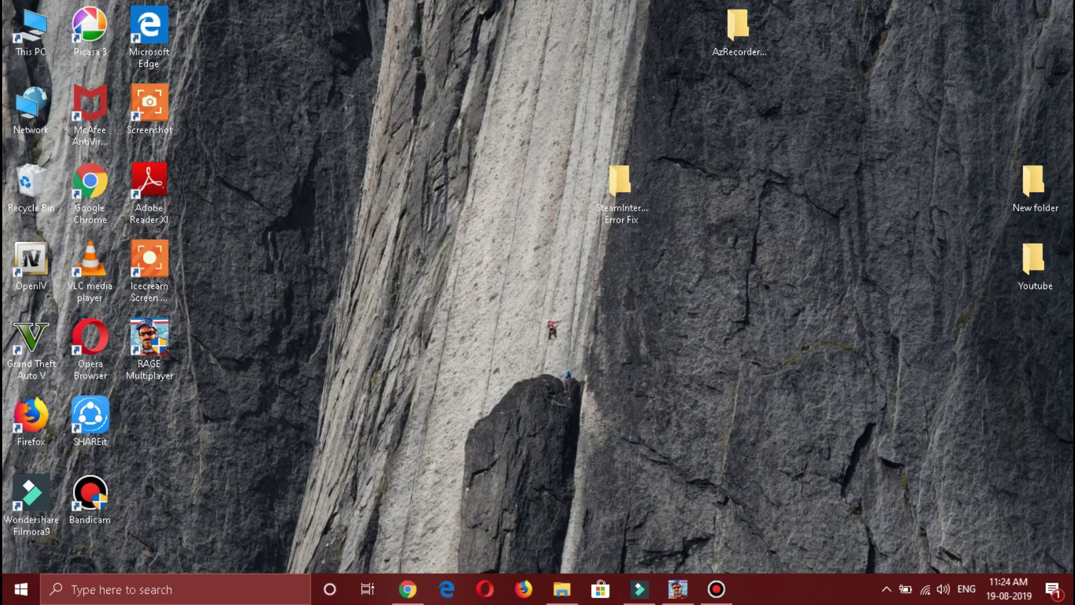
Refresh the desktop, open the desktop folder named New folder, and maximize its window
right_click(360, 163)
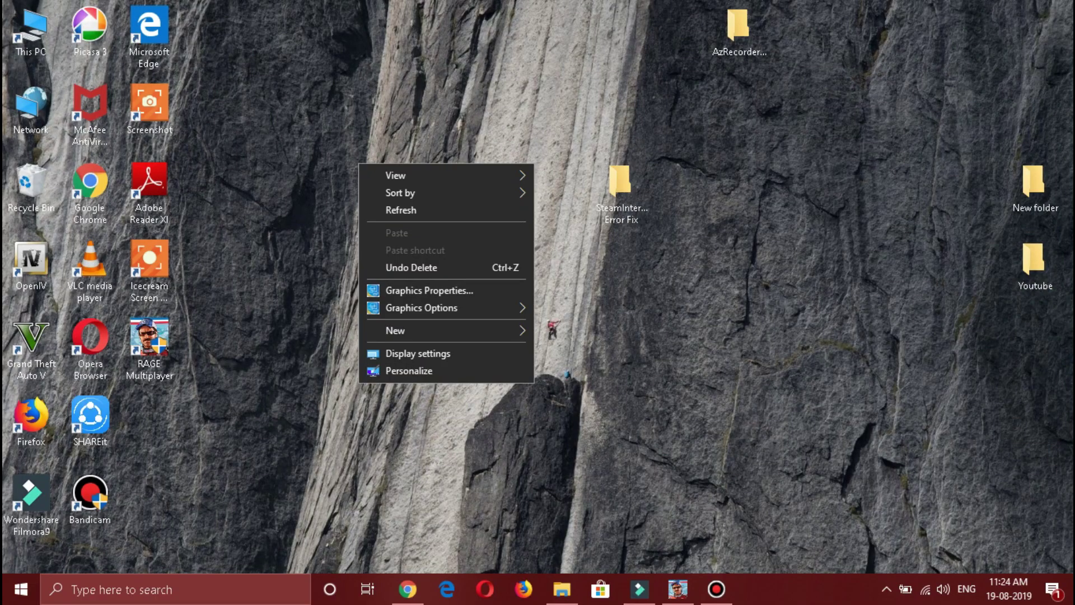
left_click(402, 209)
left_click(1033, 185)
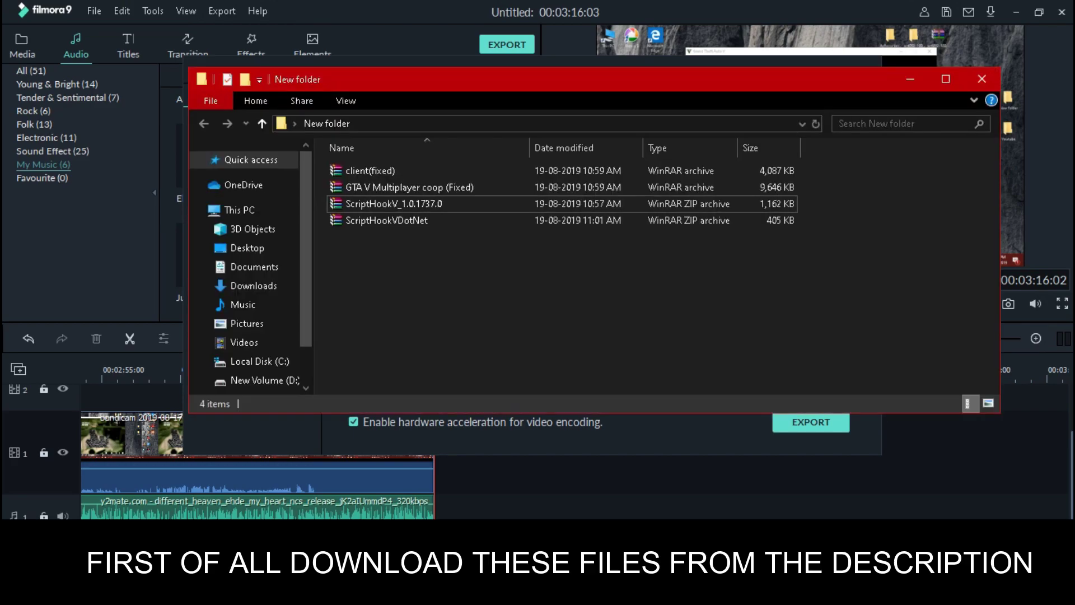
left_click_drag(623, 284, 630, 151)
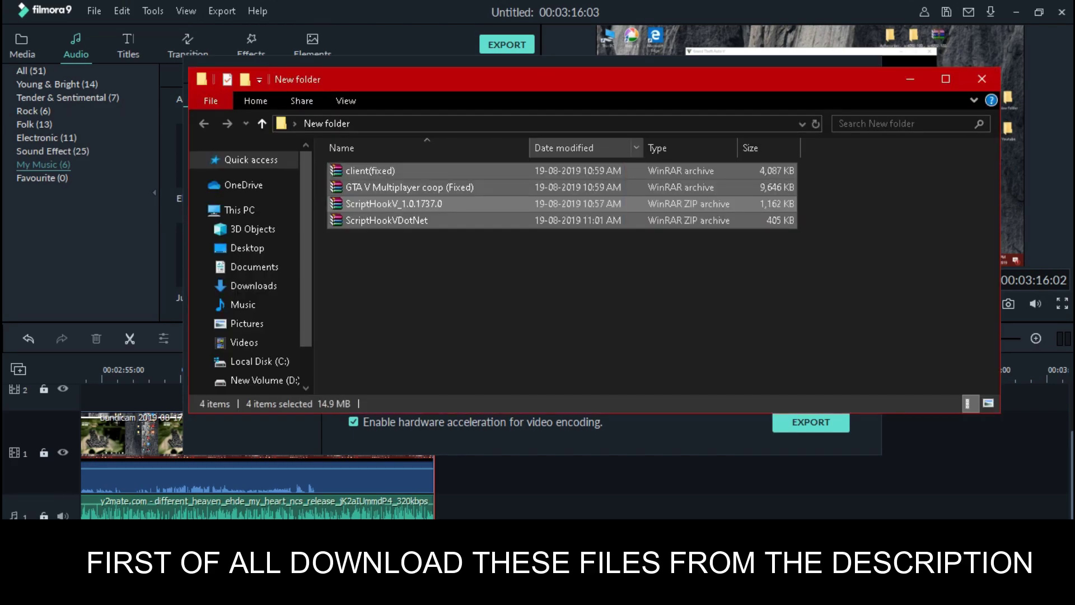
left_click(945, 79)
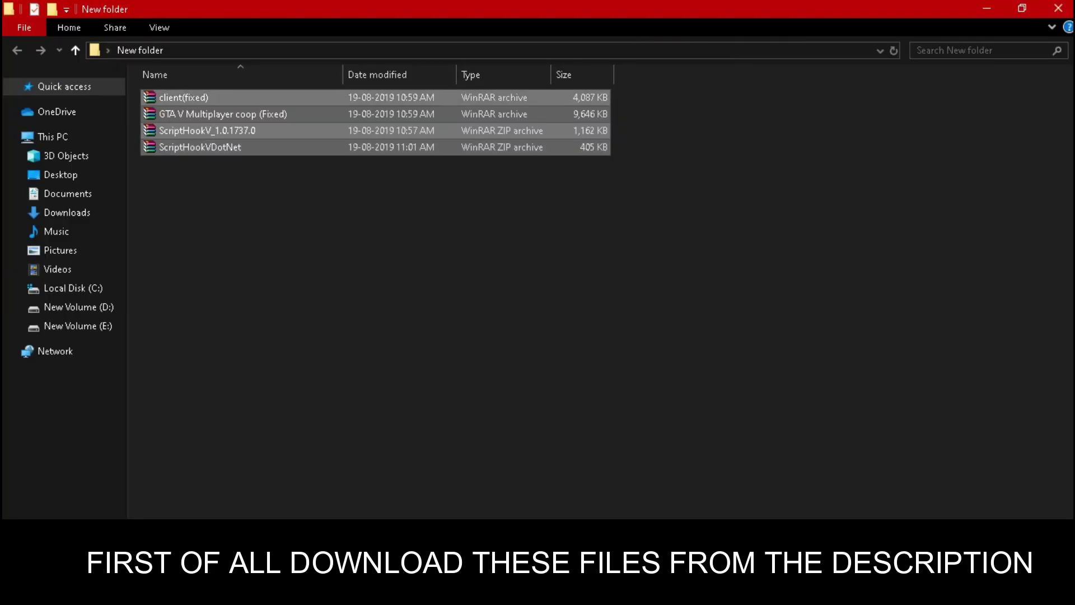
left_click(375, 224)
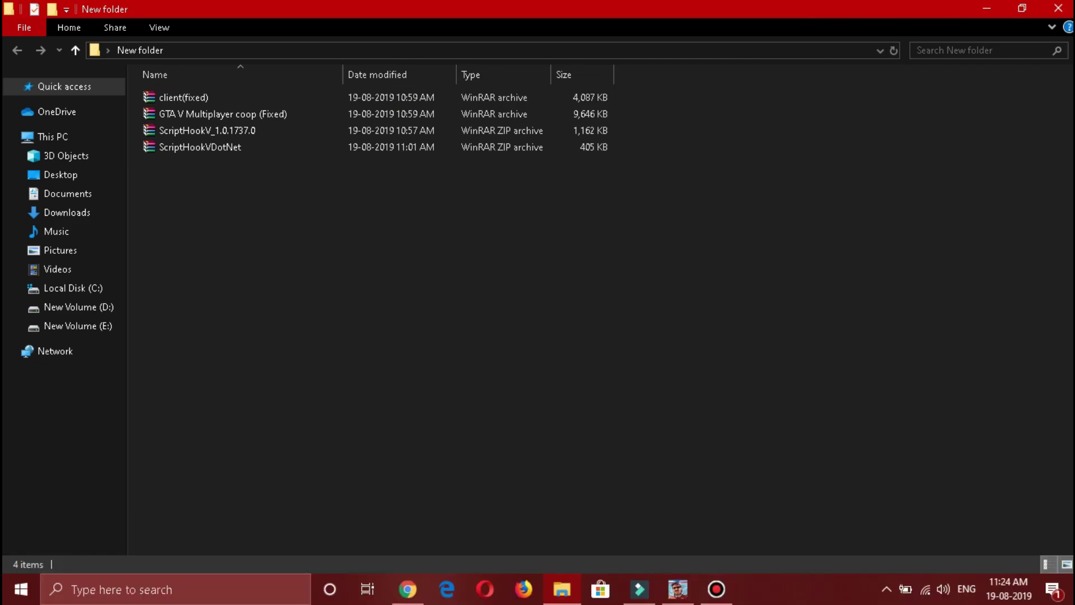
Show the contents of New folder as large icons
key("ctrl+shift+2")
left_click_drag(200, 221, 532, 122)
left_click(533, 122)
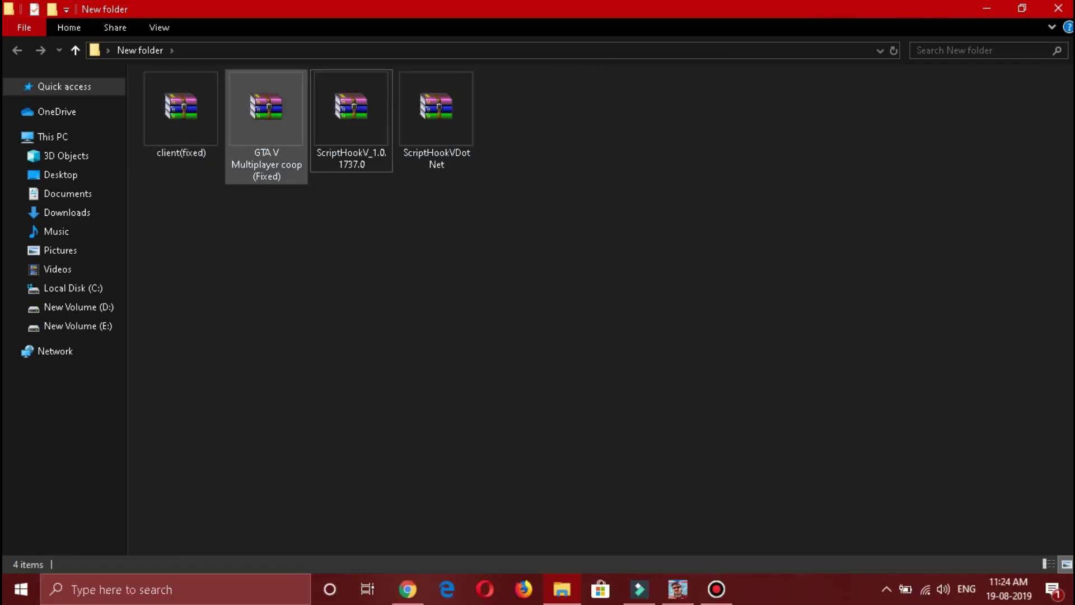
Extract the ScriptHookV_1.0.1737.0 and ScriptHookVDotNet archives into their own folders inside New folder
left_click(351, 121)
right_click(357, 137)
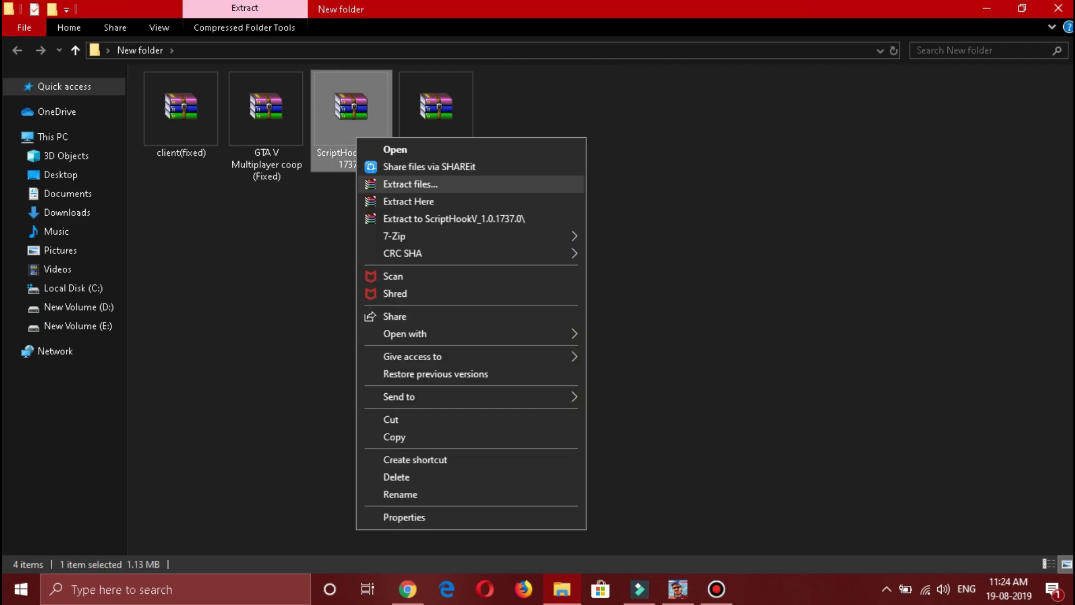
left_click(410, 183)
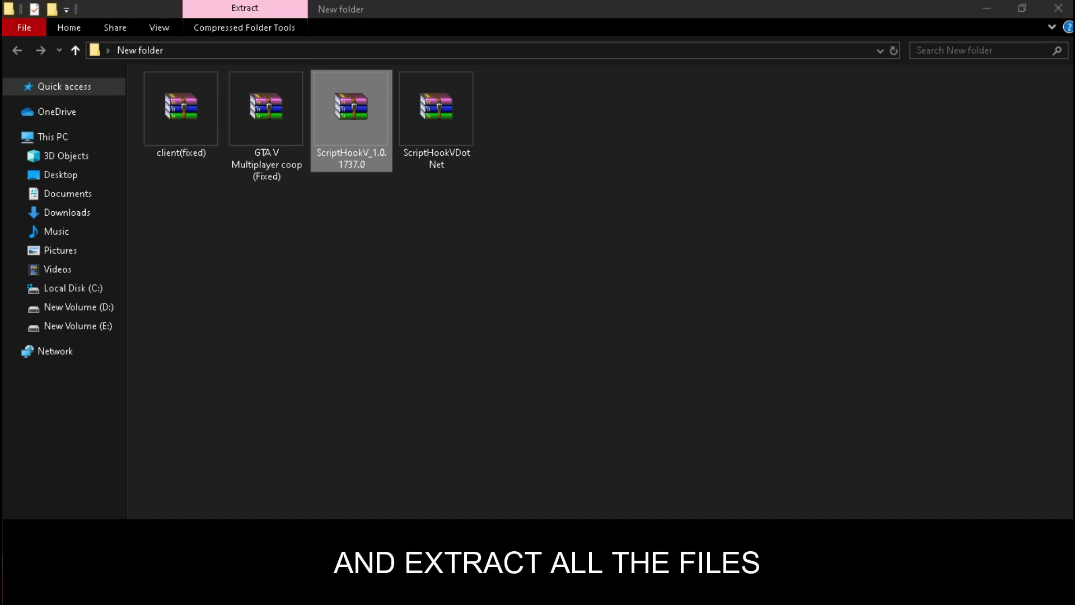
left_click(569, 468)
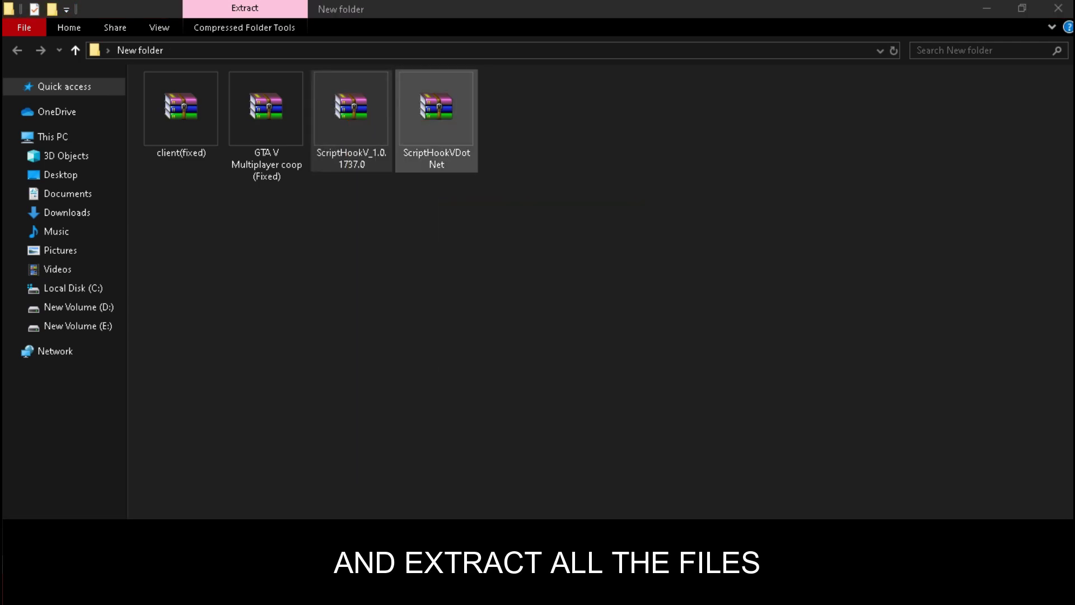
right_click(547, 113)
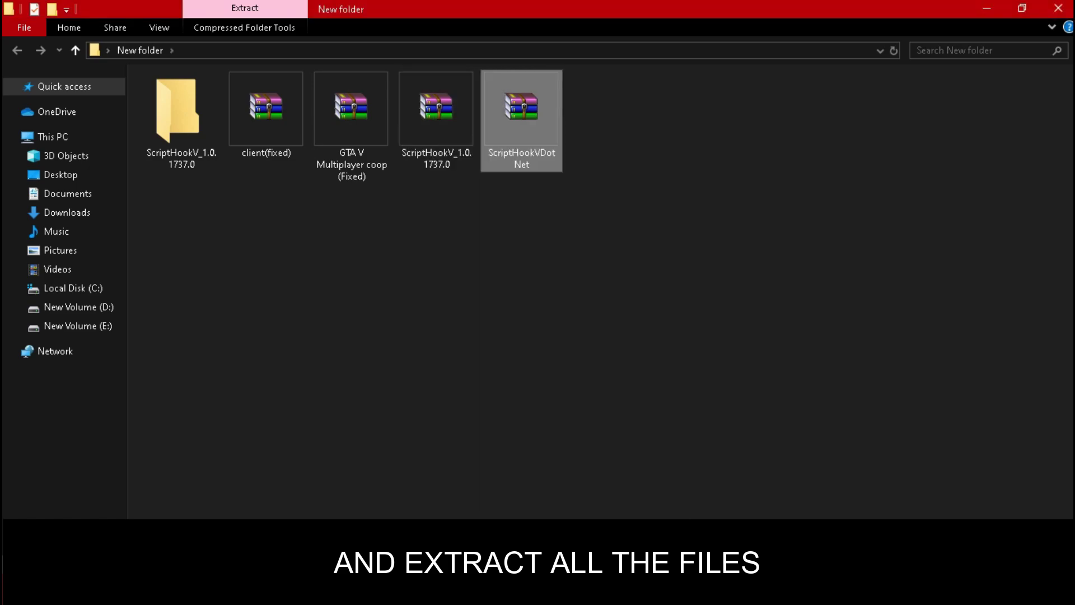
left_click(568, 468)
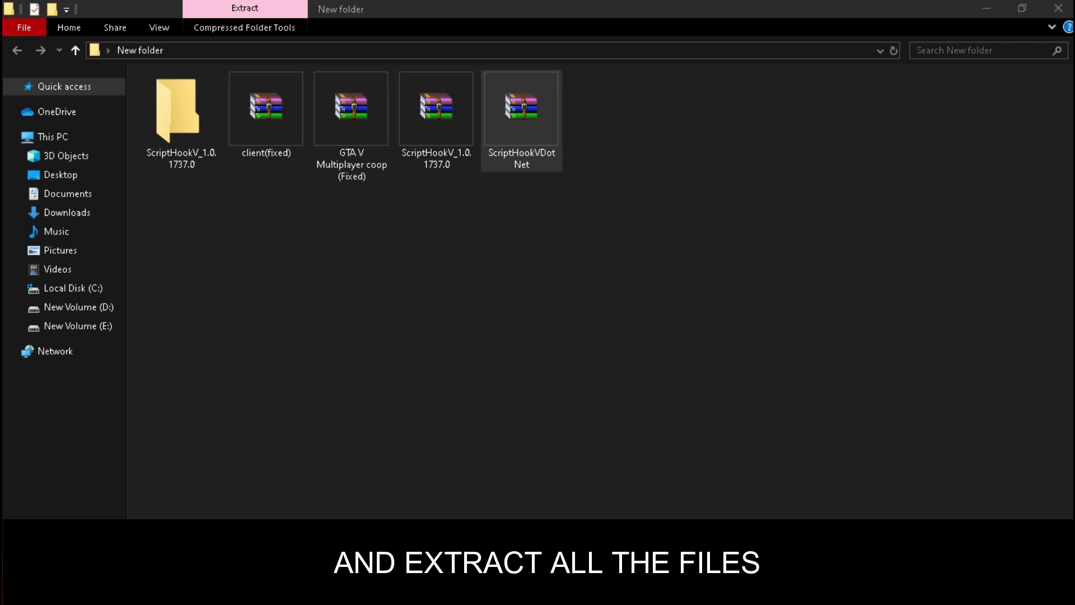
Extract the client(fixed) archive into its own folder inside New folder
right_click(351, 115)
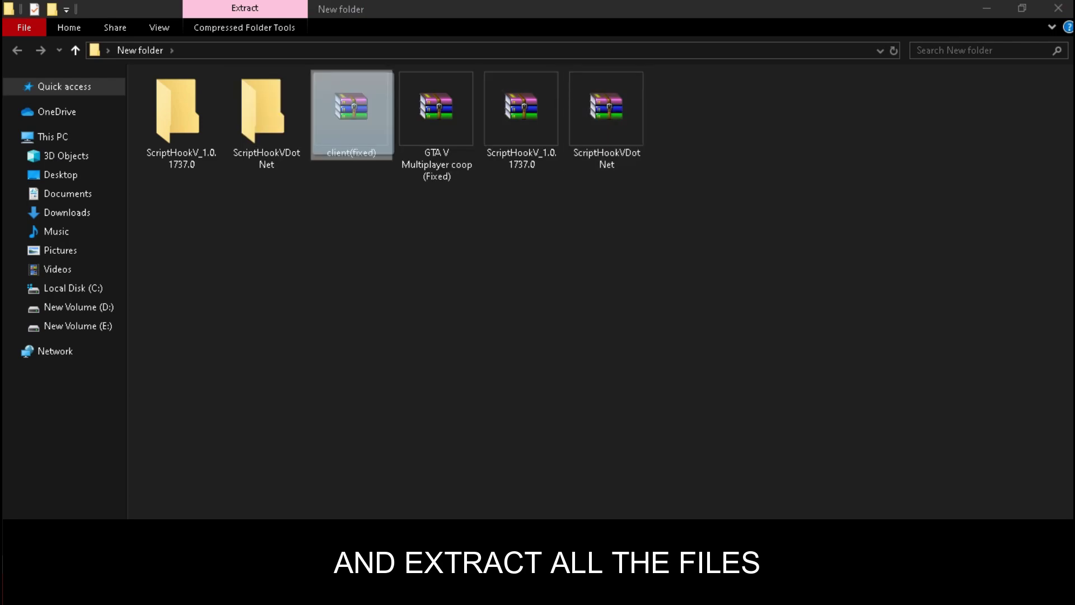
right_click(353, 144)
left_click(351, 112)
right_click(359, 107)
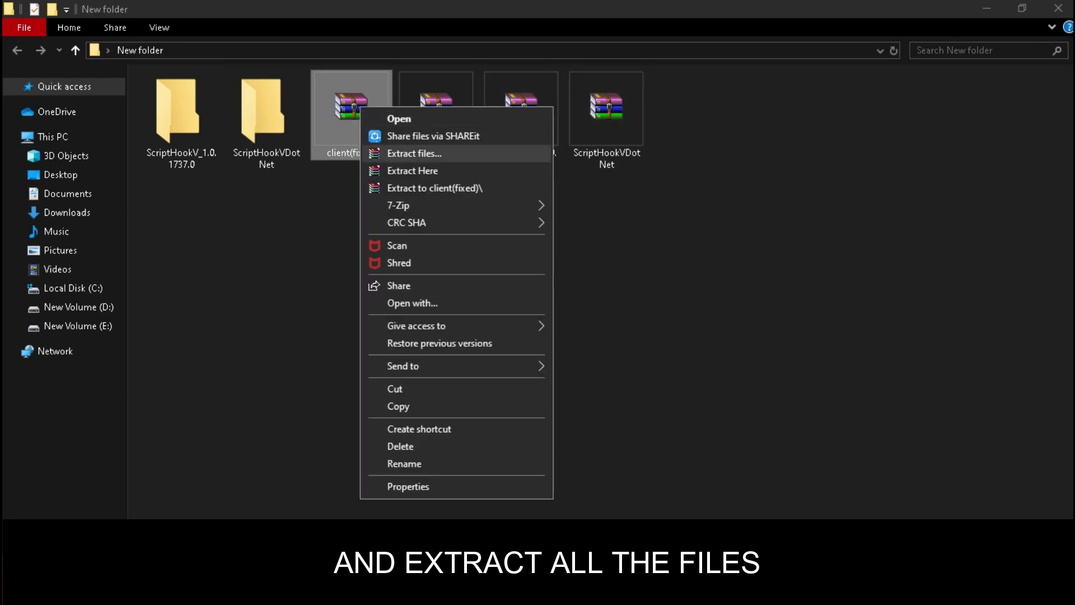
left_click(413, 153)
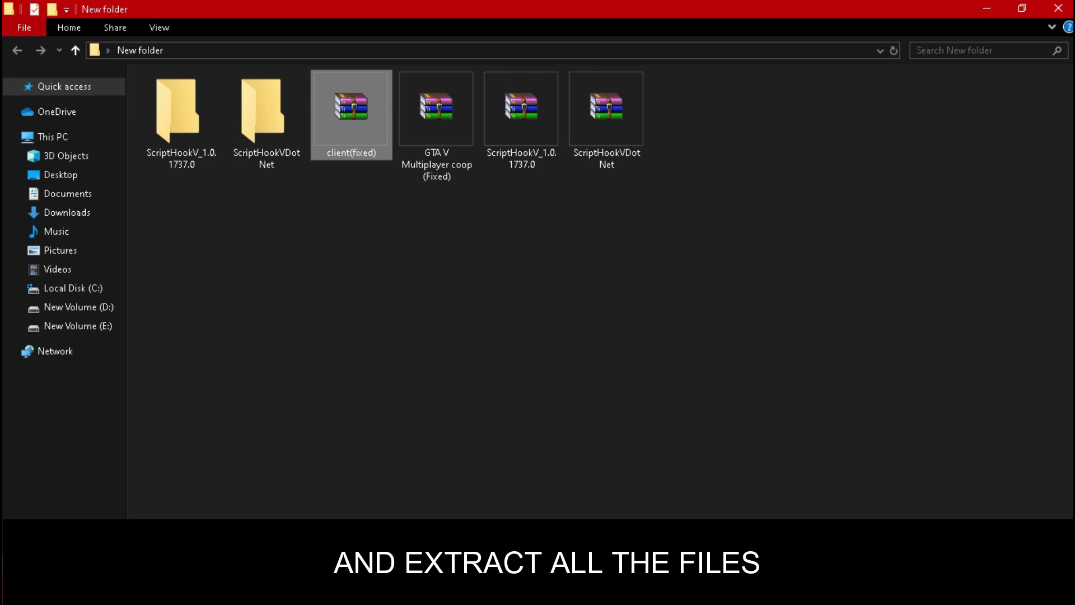
left_click(568, 468)
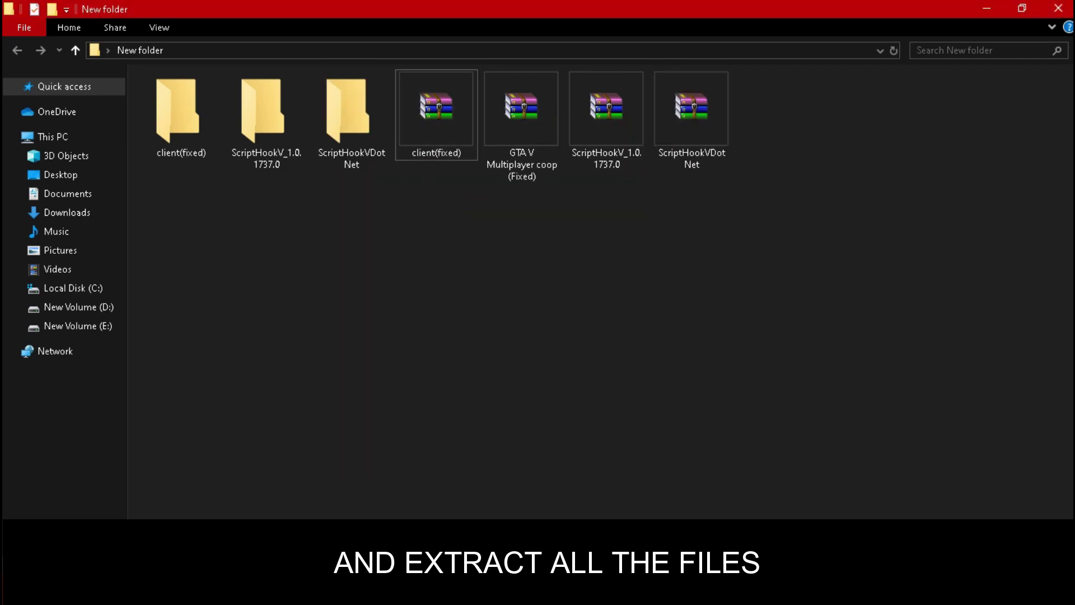
Extract the GTA V Multiplayer coop (Fixed) archive into its own folder and refresh the folder view
left_click(521, 126)
right_click(501, 162)
left_click(531, 208)
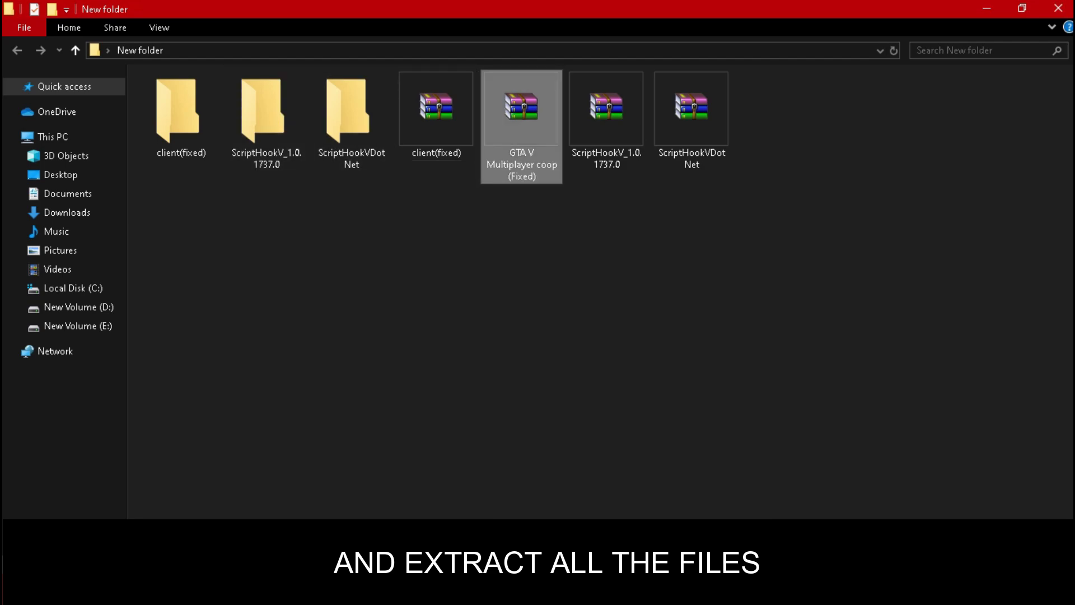
left_click(569, 468)
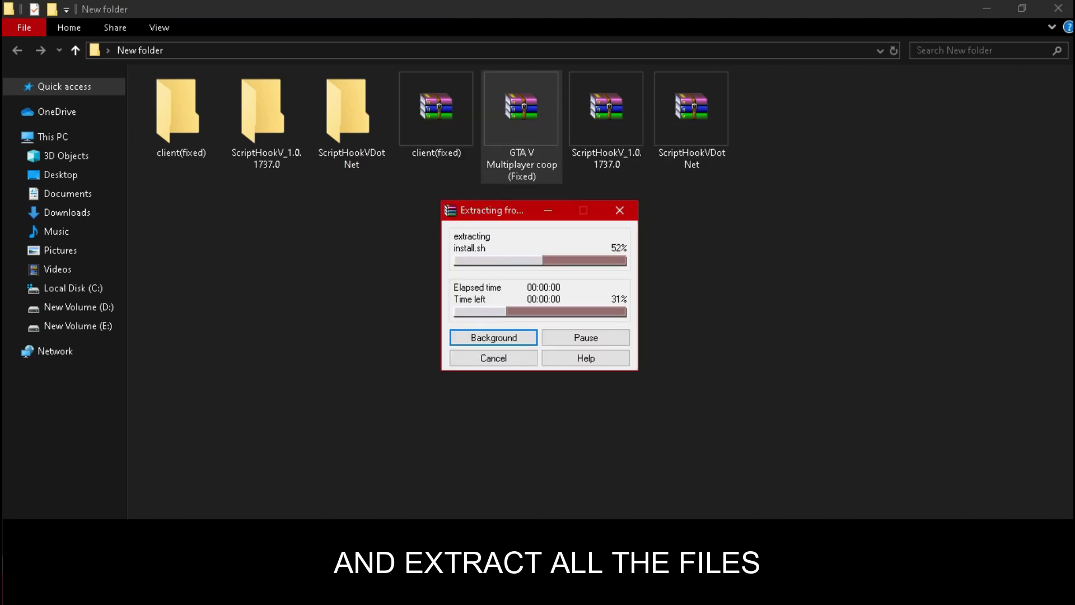
left_click(494, 328)
right_click(494, 328)
left_click(522, 392)
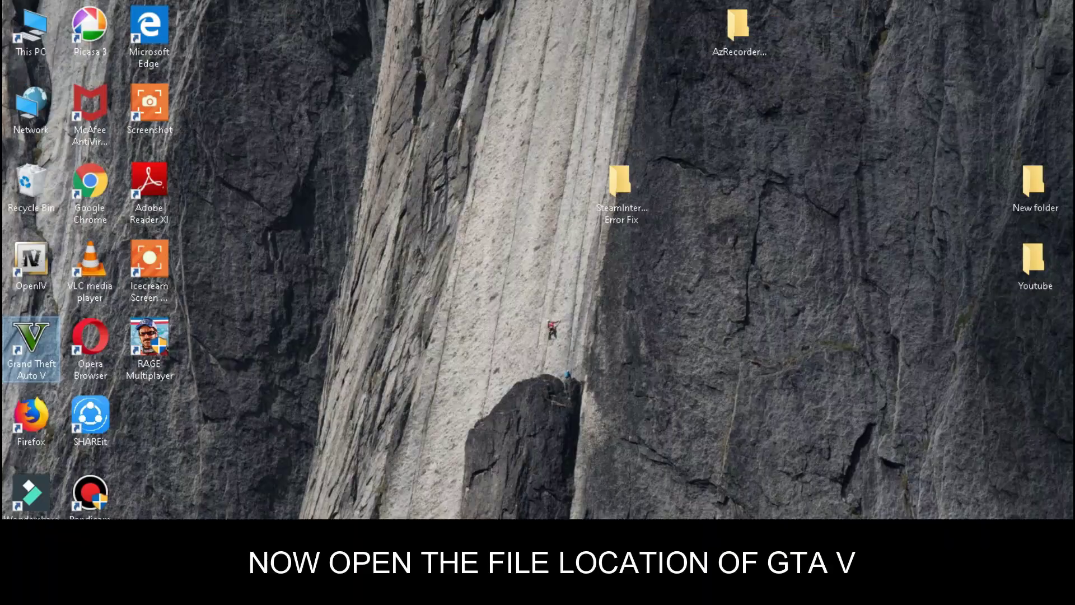
Open the file location of the Grand Theft Auto V desktop shortcut
right_click(17, 343)
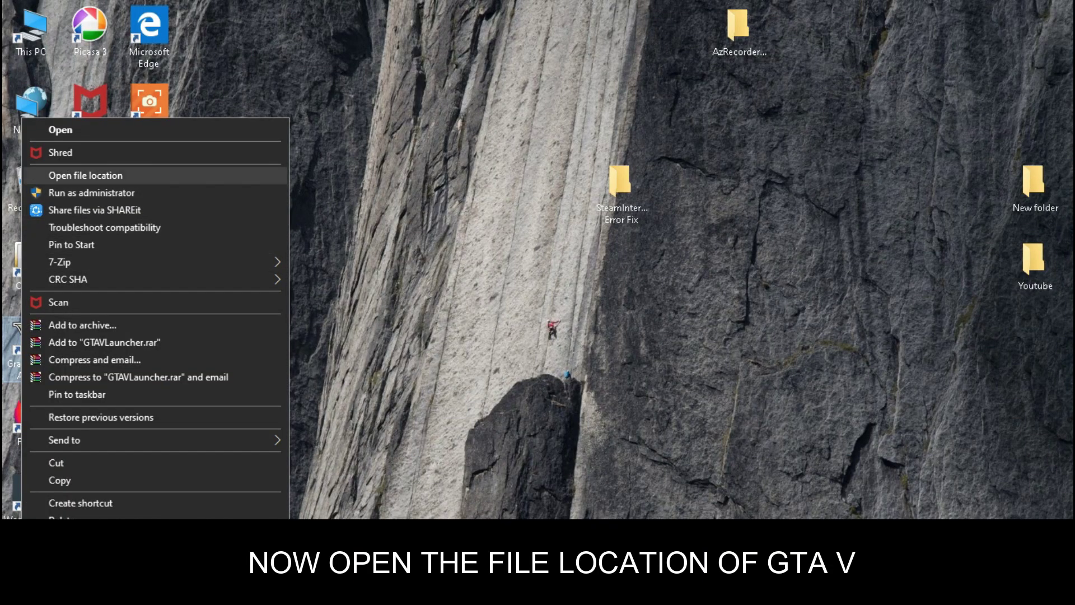
left_click(85, 175)
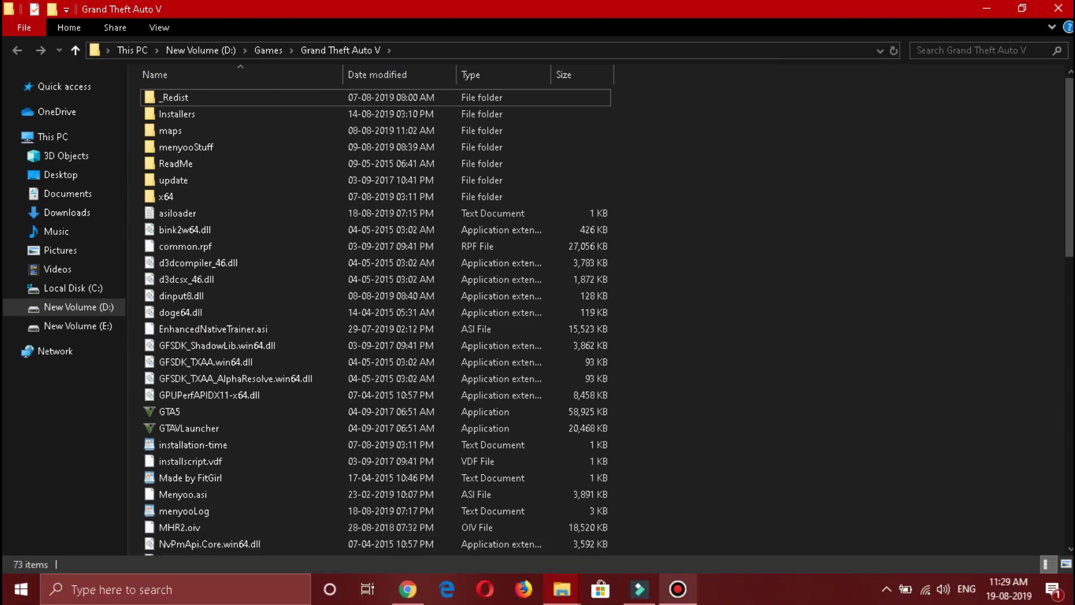
Copy everything inside the extracted GTA V Multiplayer coop (Fixed) folder in New folder
left_click(561, 589)
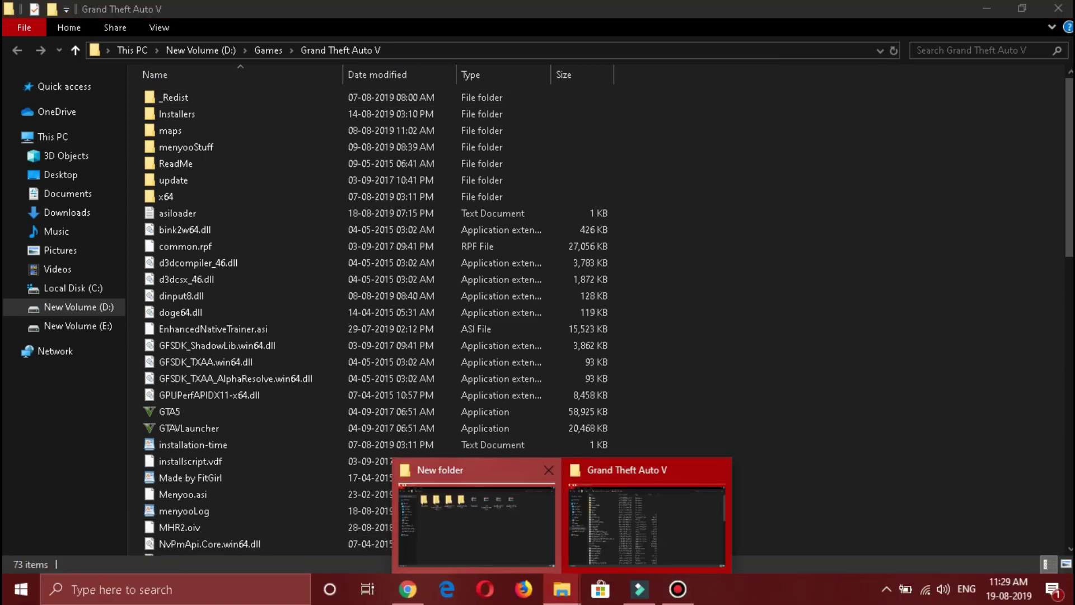
left_click(482, 515)
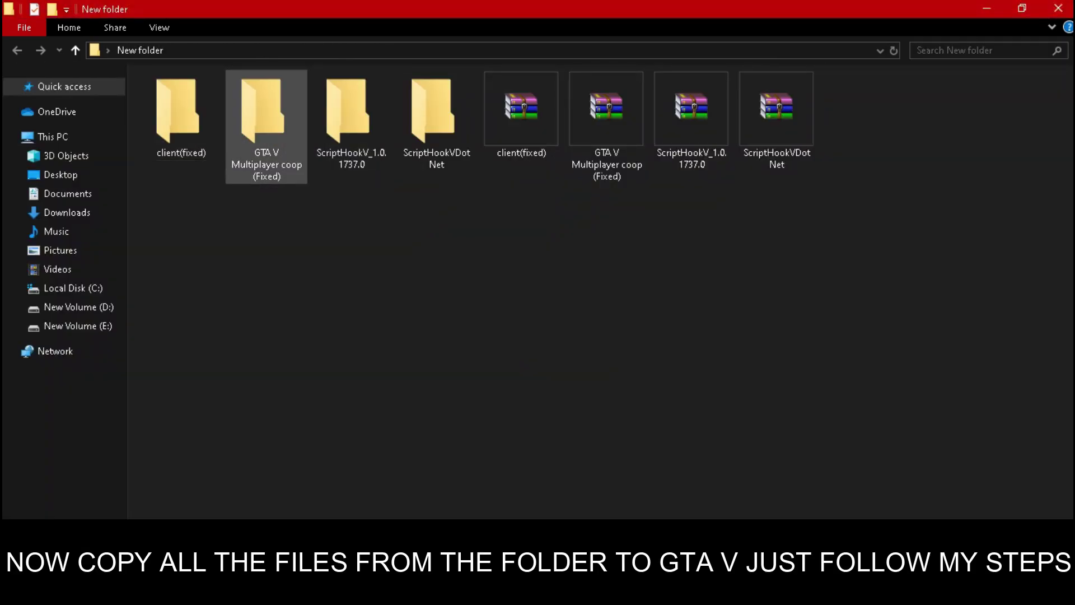
double_click(264, 140)
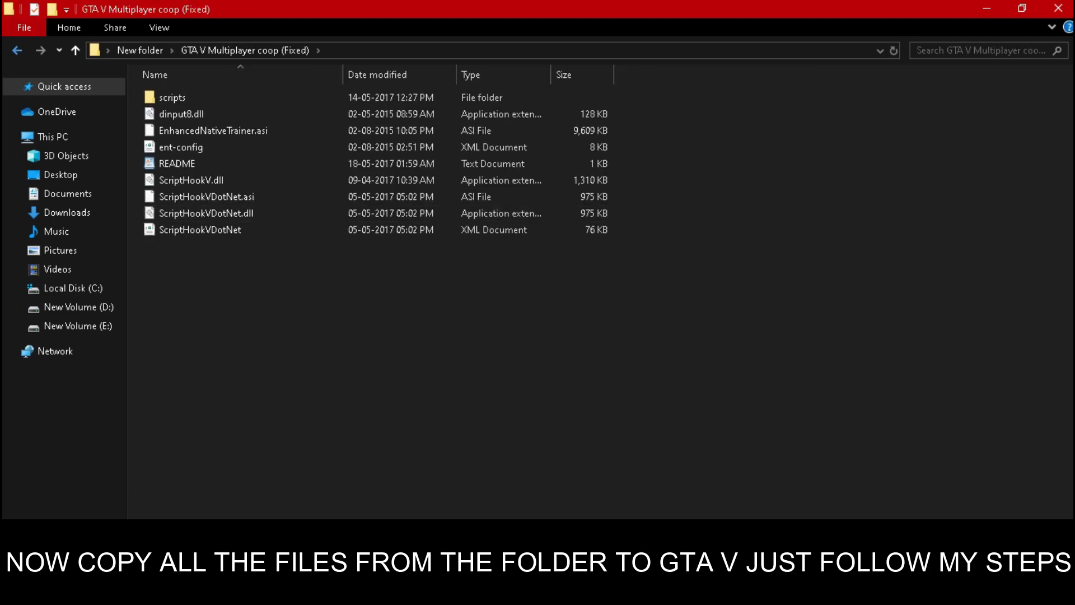
left_click(17, 51)
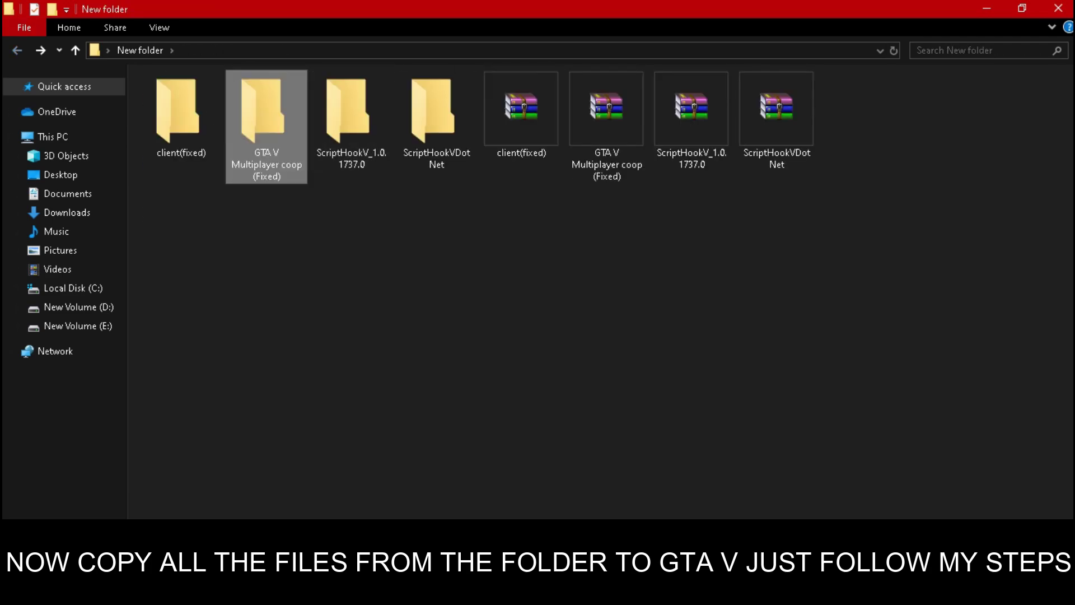
key("Return")
key("ctrl+a")
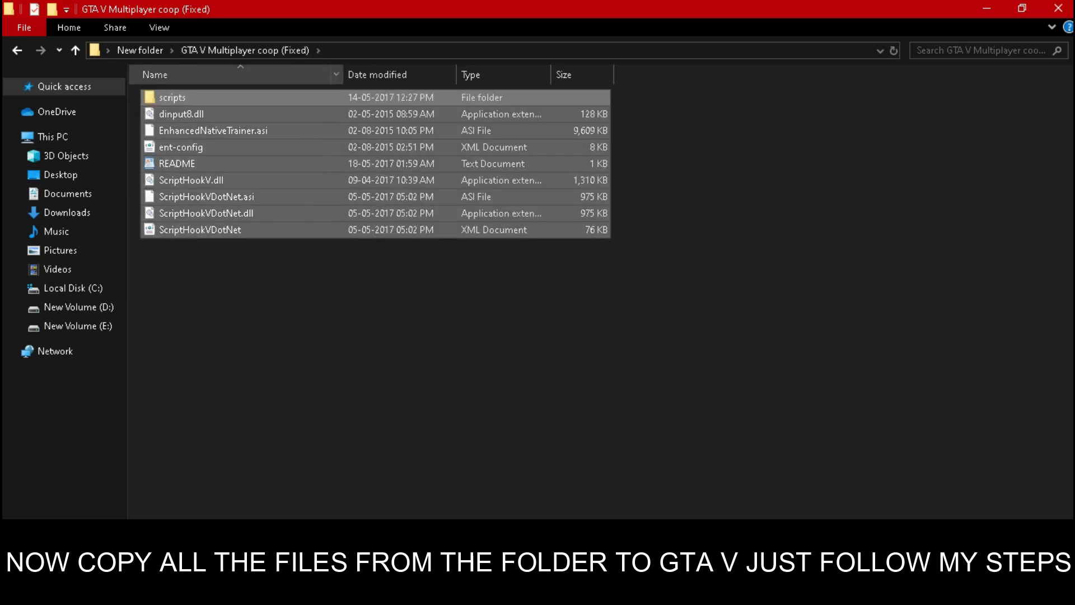
right_click(297, 152)
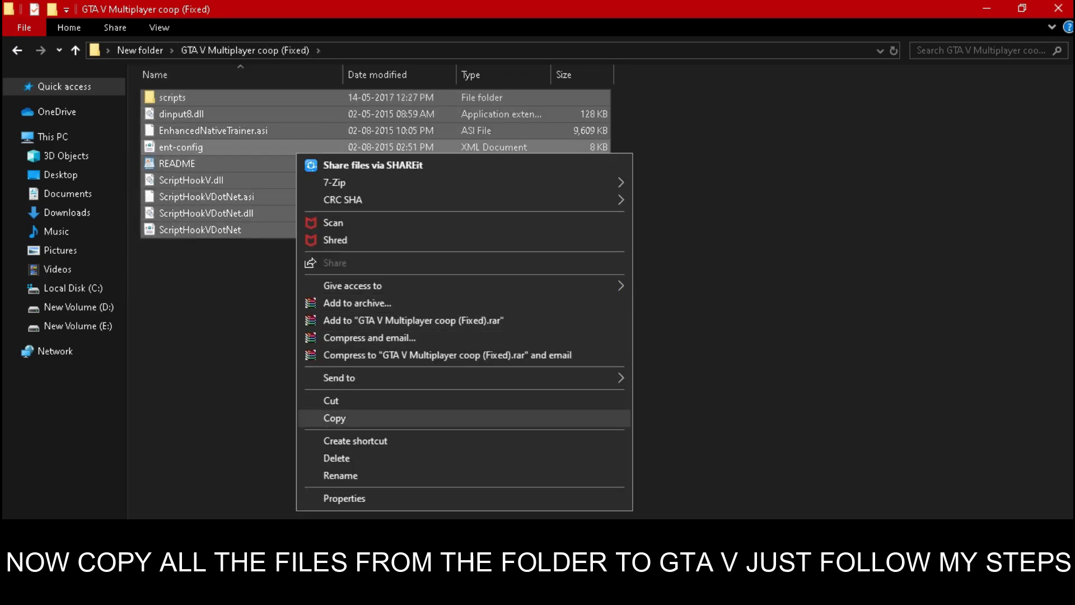
left_click(334, 418)
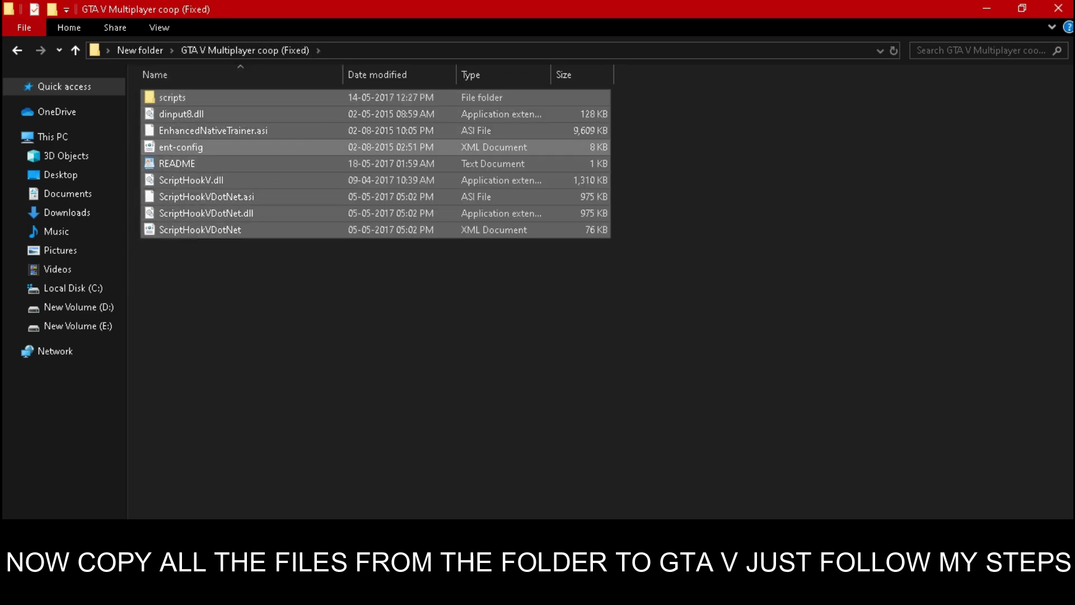
Paste the copied files into the Grand Theft Auto V folder, replacing files with the same names, and check the scripts folder
left_click(562, 593)
left_click(647, 487)
right_click(855, 244)
left_click(894, 354)
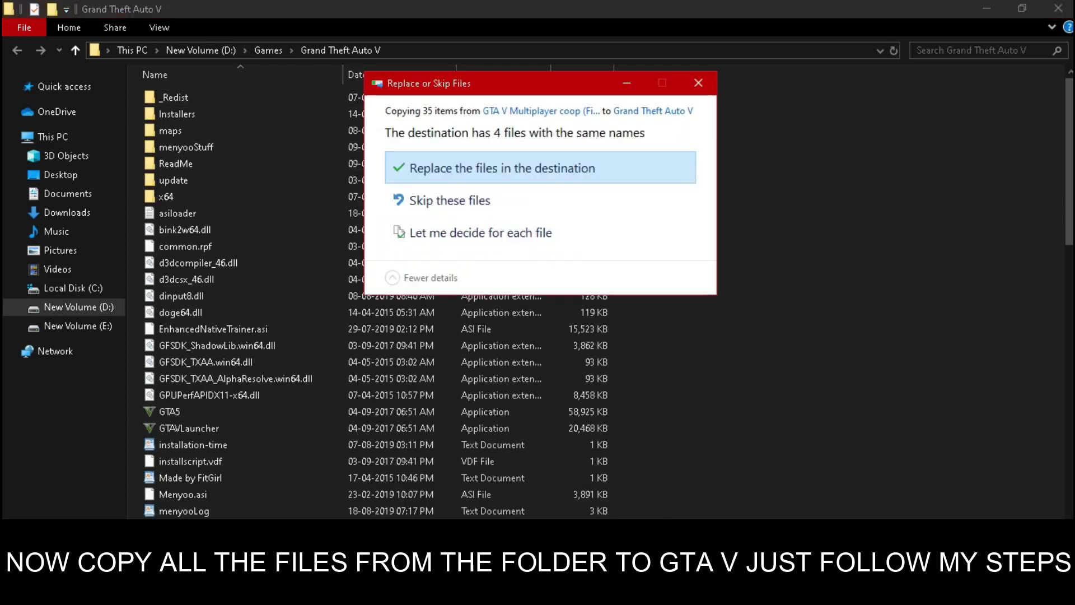
left_click(773, 168)
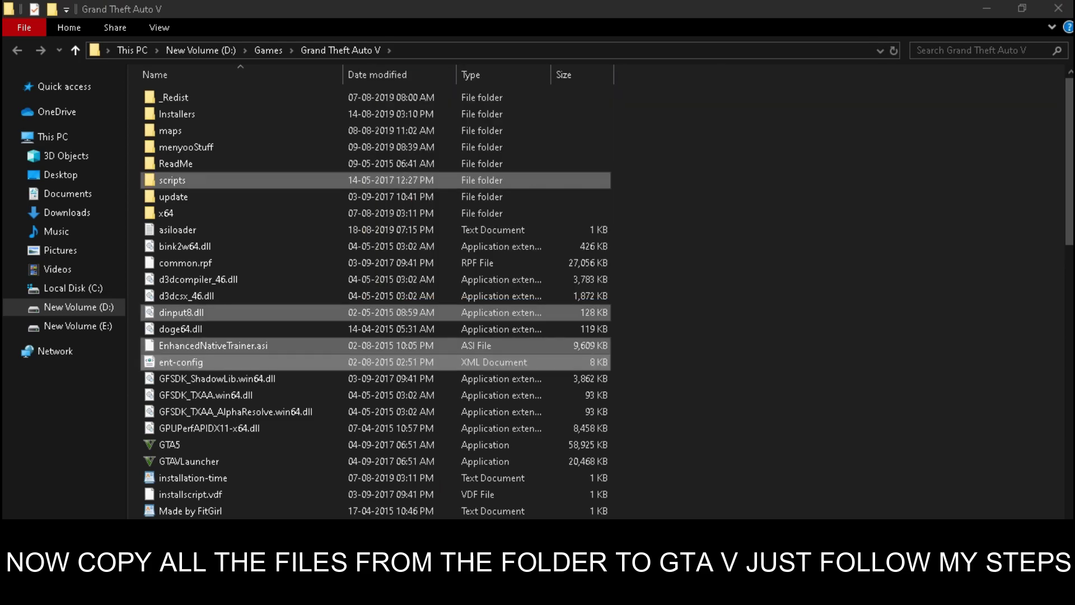
right_click(783, 161)
left_click(823, 224)
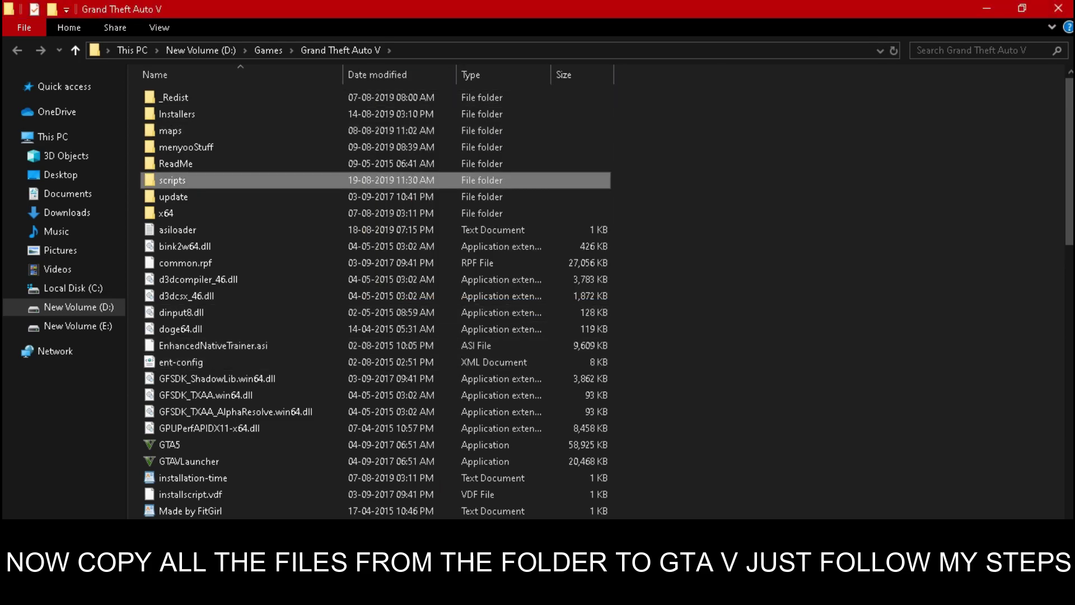
double_click(172, 179)
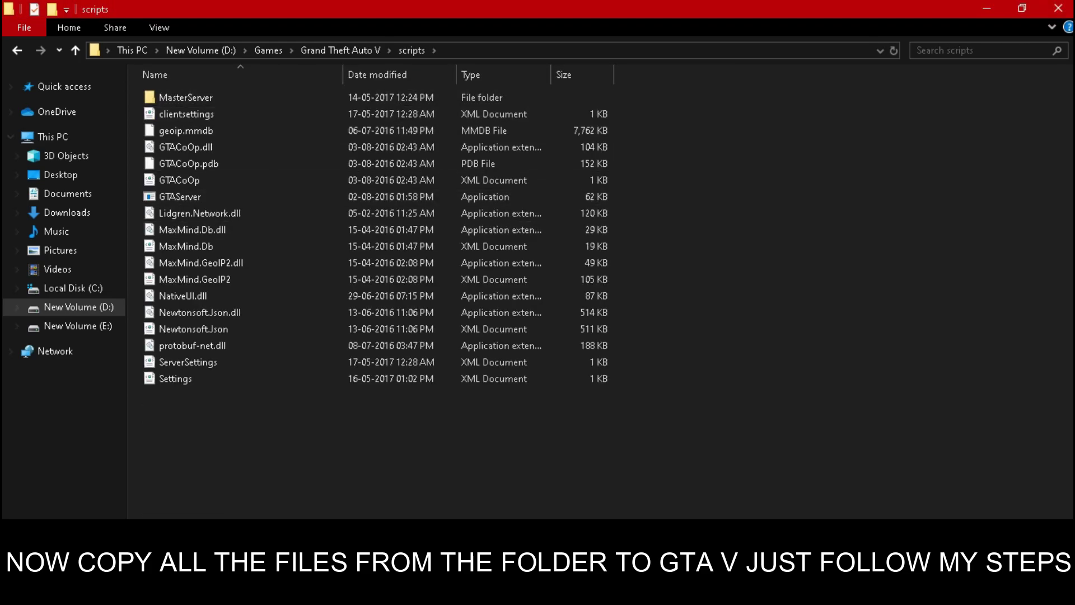
left_click(17, 50)
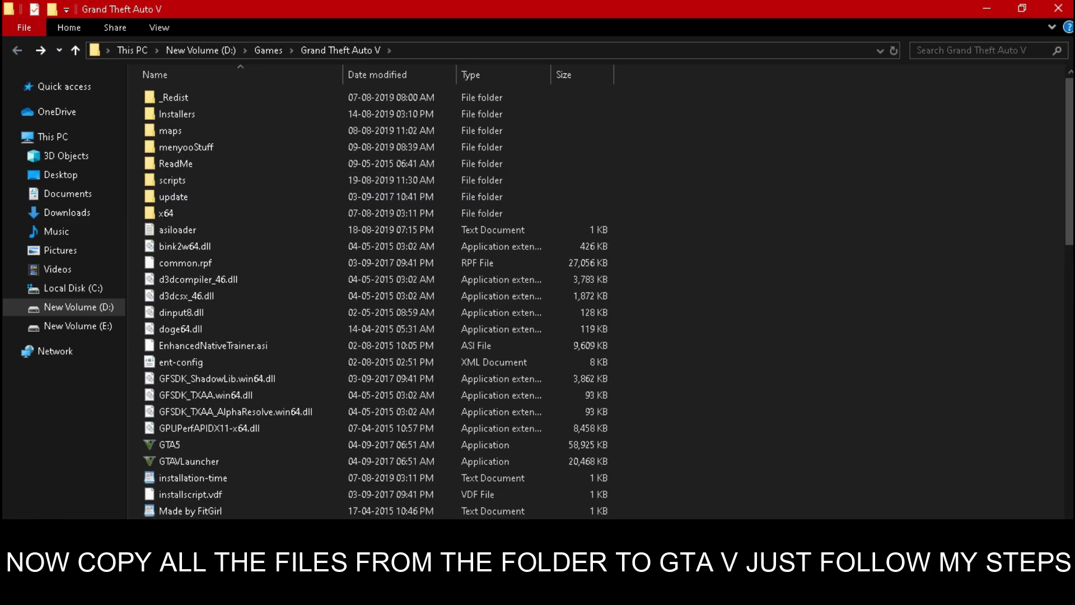
Copy dinput8.dll and ScriptHookV.dll from the bin folder inside the extracted ScriptHookV_1.0.1737.0 folder
left_click(476, 487)
left_click(375, 280)
left_click(16, 50)
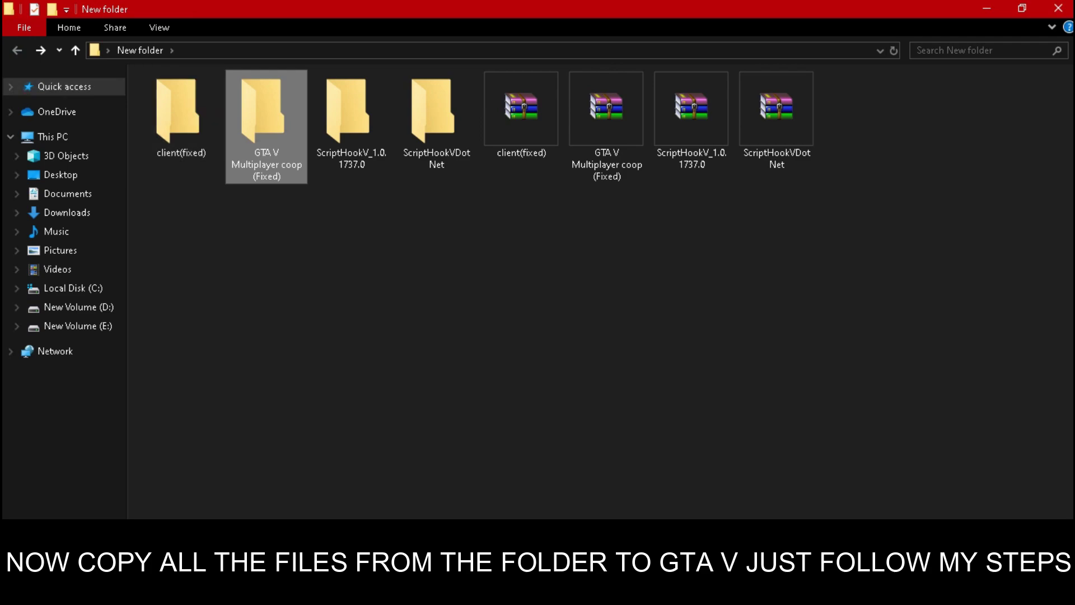
double_click(347, 111)
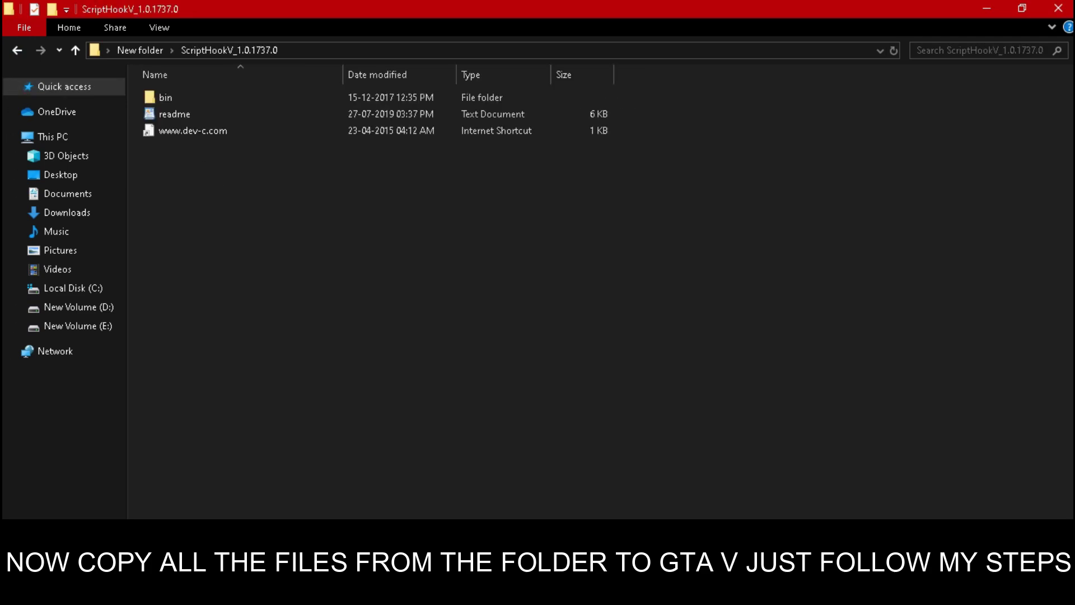
double_click(240, 98)
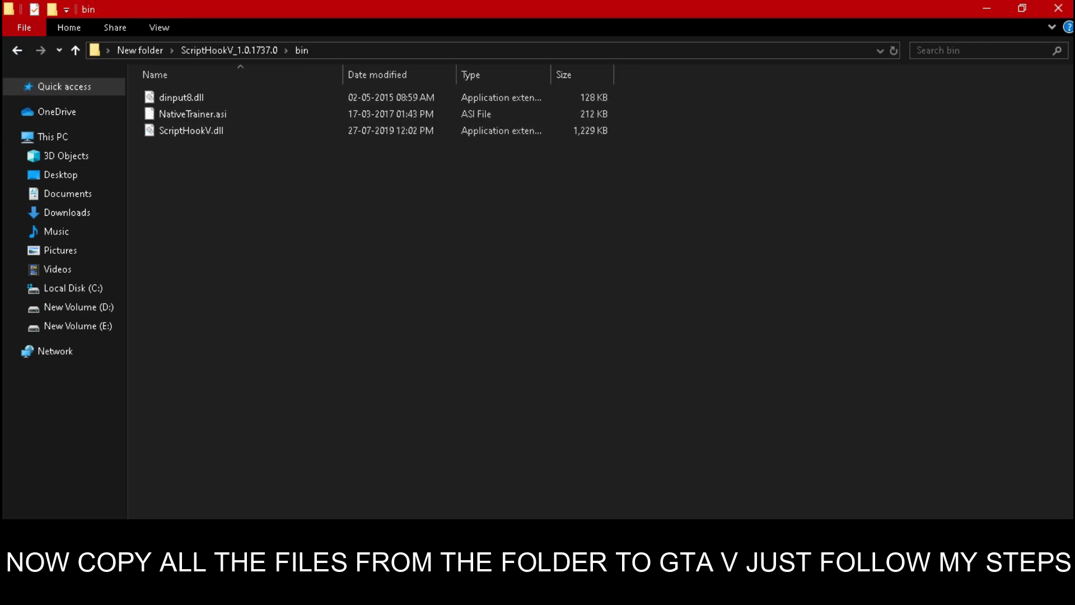
key("ctrl+a")
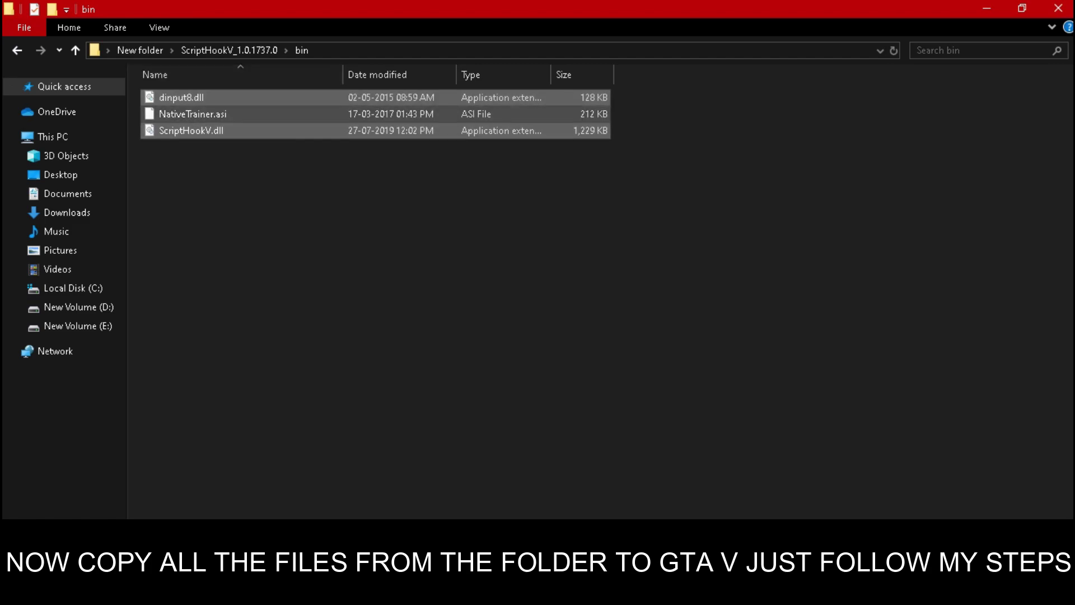
right_click(364, 132)
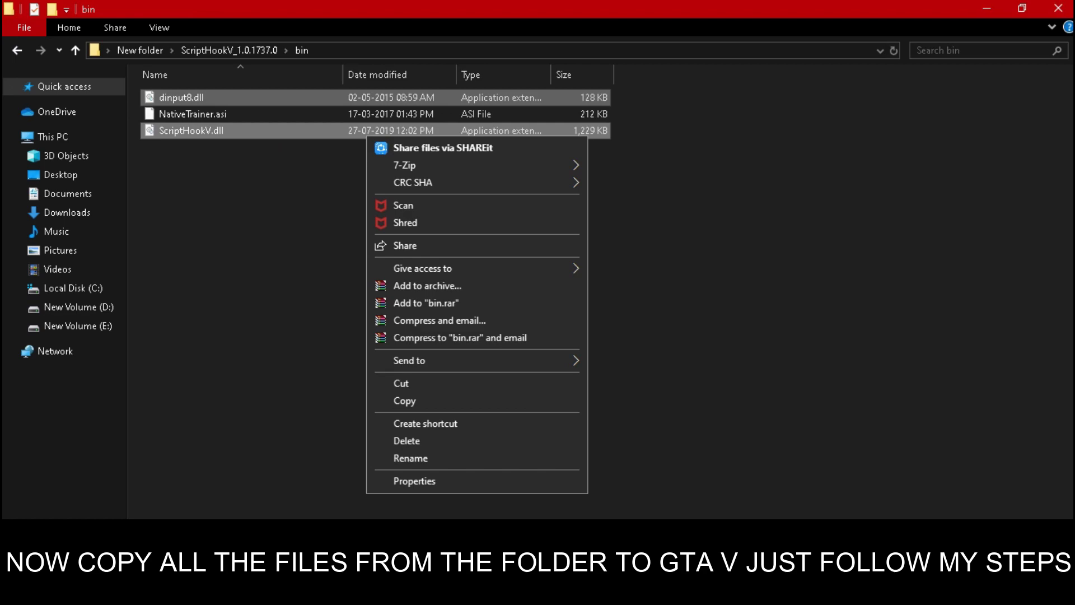
left_click(395, 401)
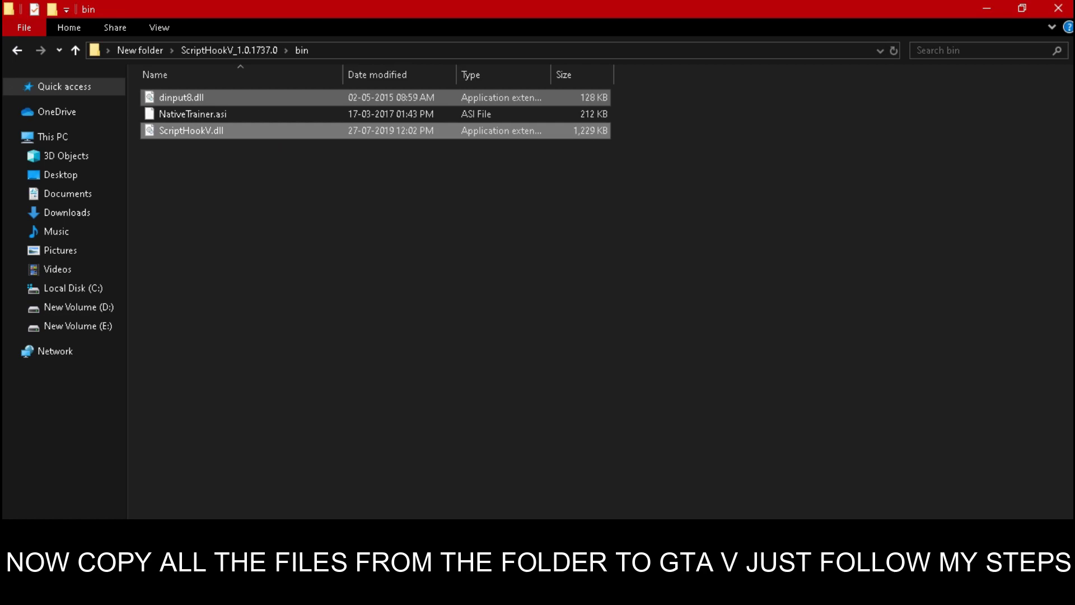
Paste the two copied files into the Grand Theft Auto V folder, replacing files with the same names, and refresh the folder view
left_click(562, 593)
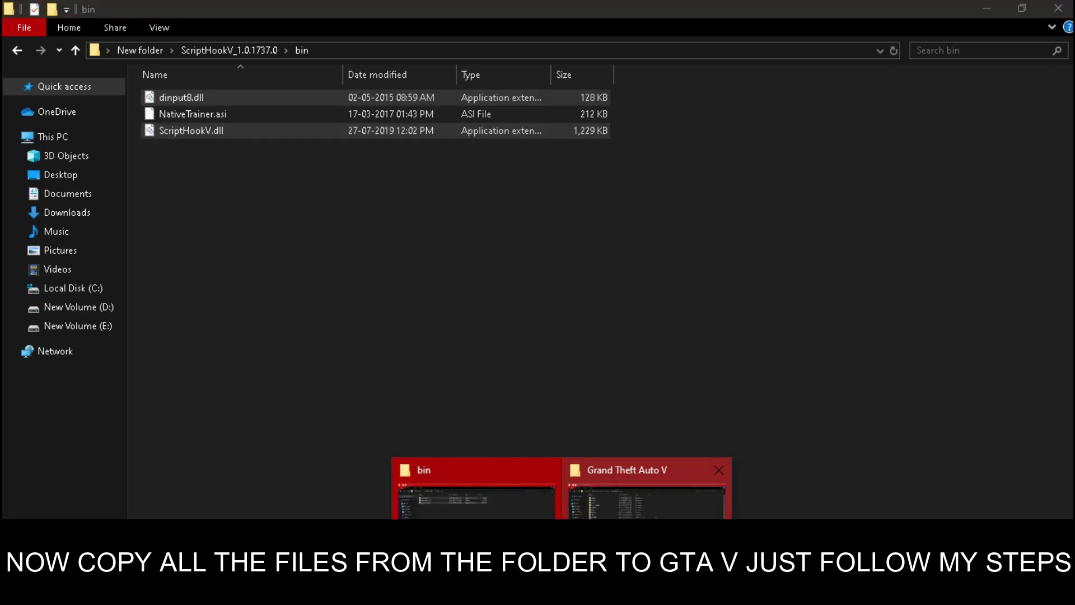
left_click(647, 487)
right_click(766, 312)
left_click(783, 423)
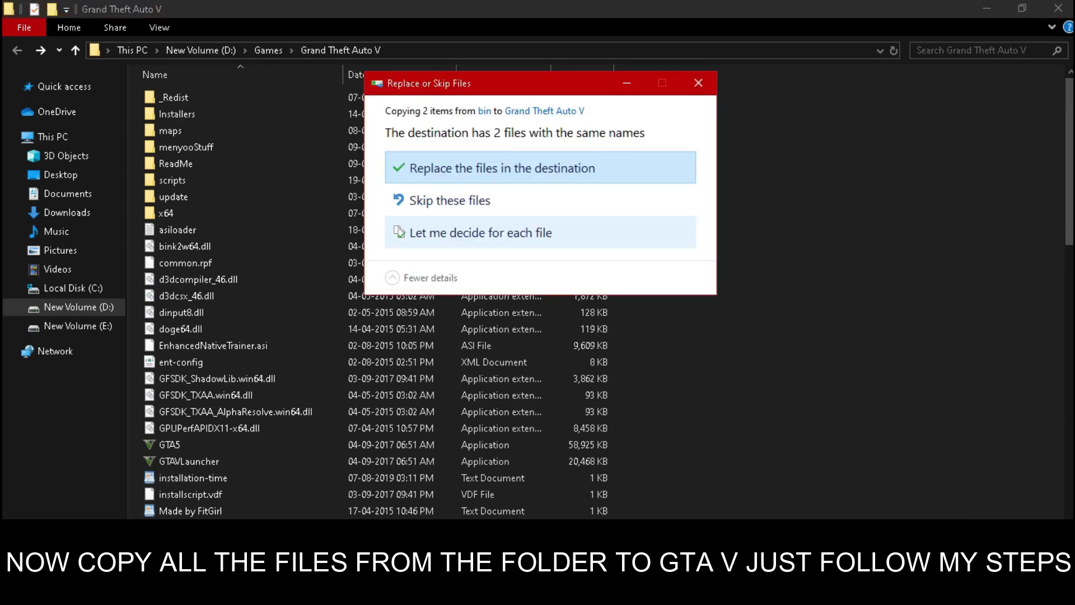
left_click(490, 168)
right_click(735, 211)
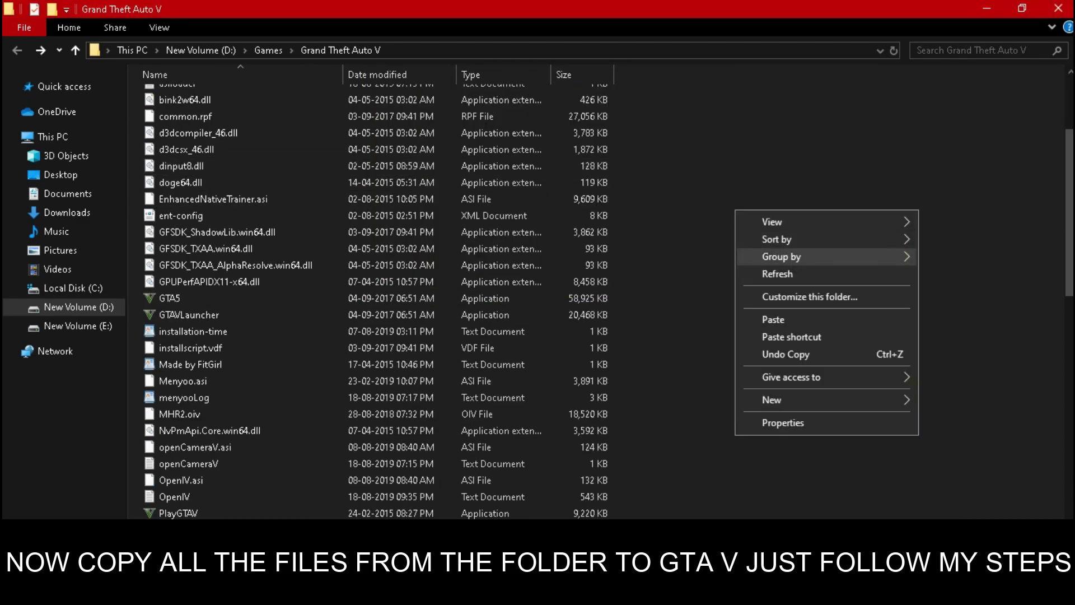
left_click(777, 273)
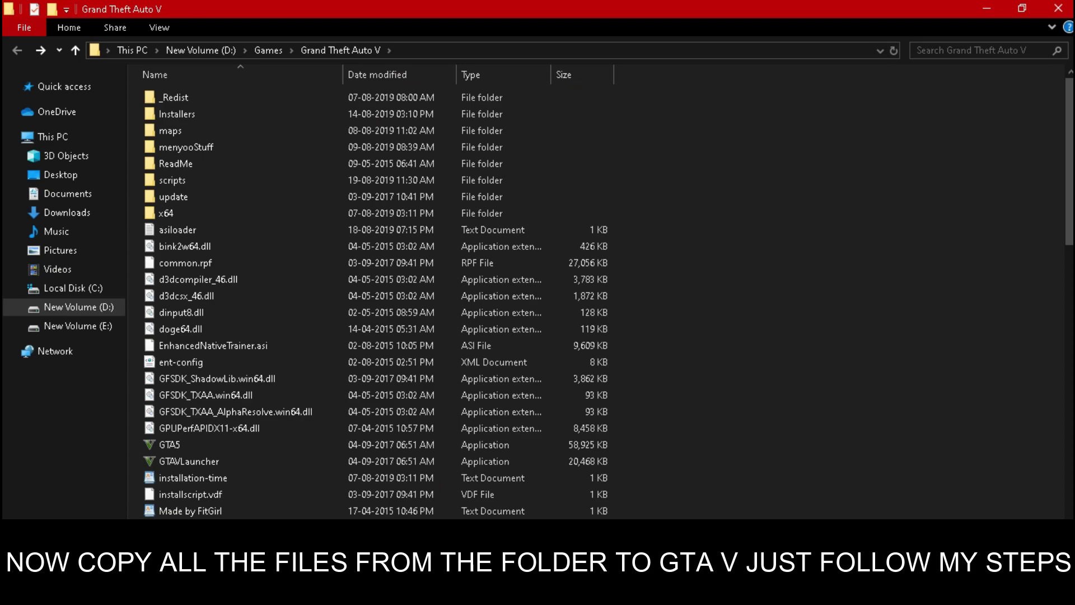
Copy ScriptHookVDotNet.asi, ScriptHookVDotNet2.dll and the ScriptHookVDotNet2 XML document from the ScriptHookVDotNet folder in New folder
left_click(477, 492)
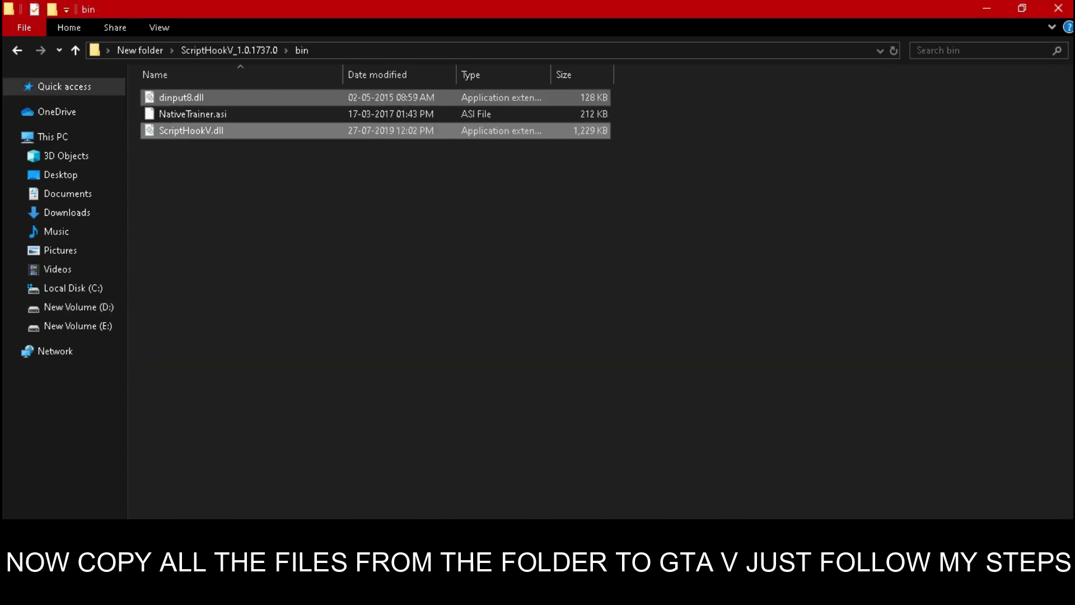
key("alt+Left")
key("alt+Left")
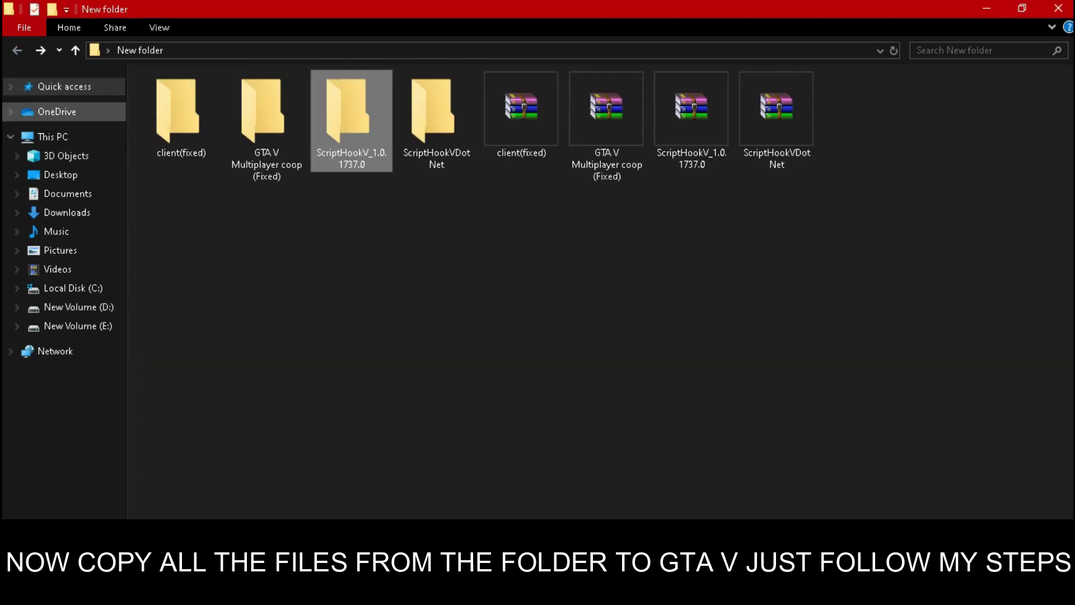
double_click(436, 112)
left_click_drag(299, 213, 298, 129)
left_click(299, 130)
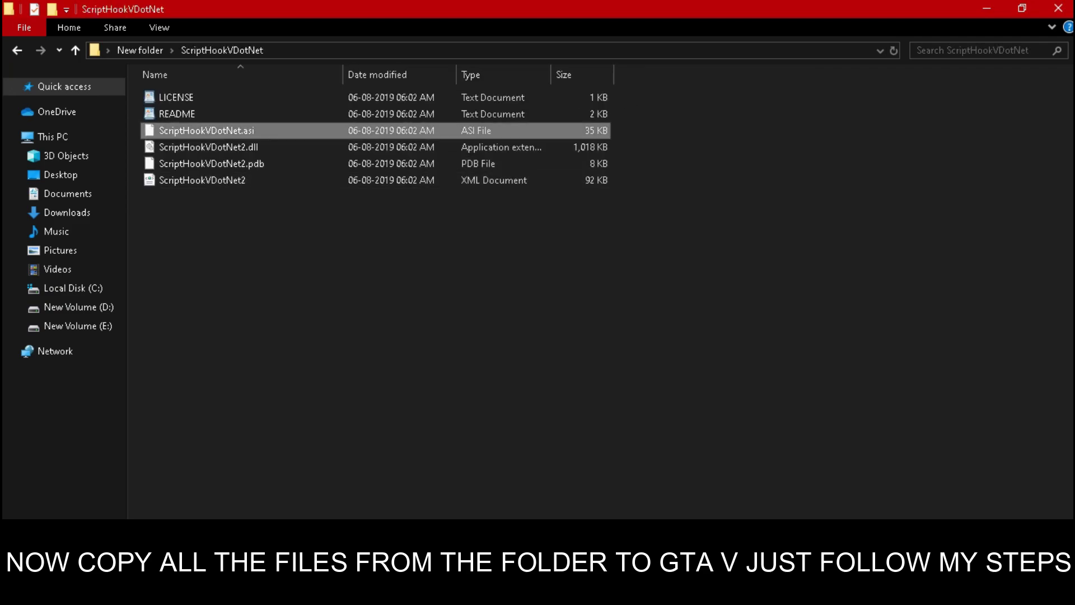
left_click(299, 213)
left_click_drag(679, 171, 610, 127)
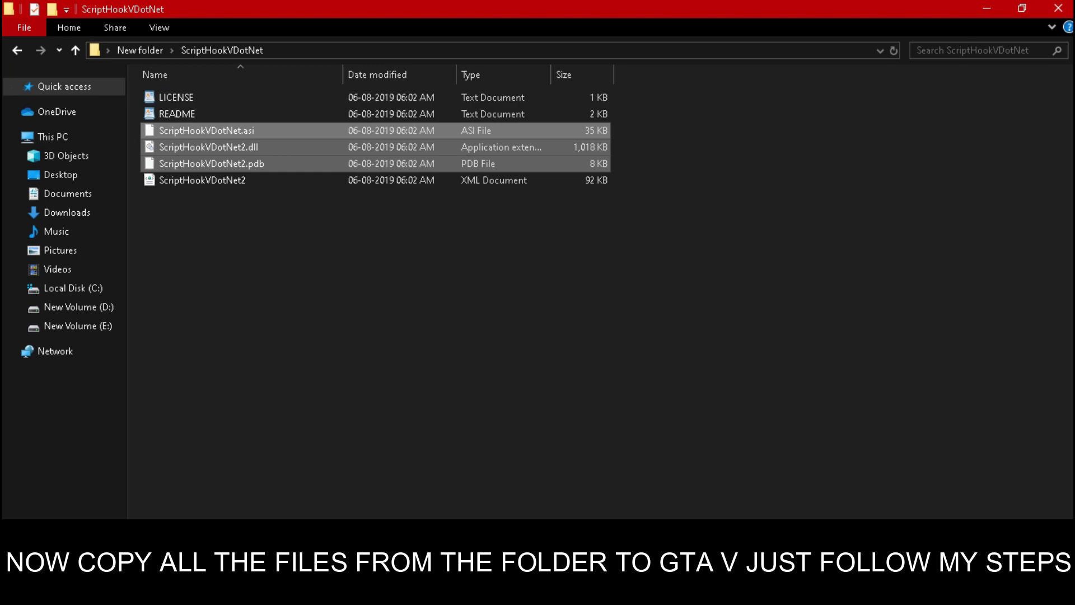
left_click(211, 163, "ctrl")
left_click(202, 180, "ctrl")
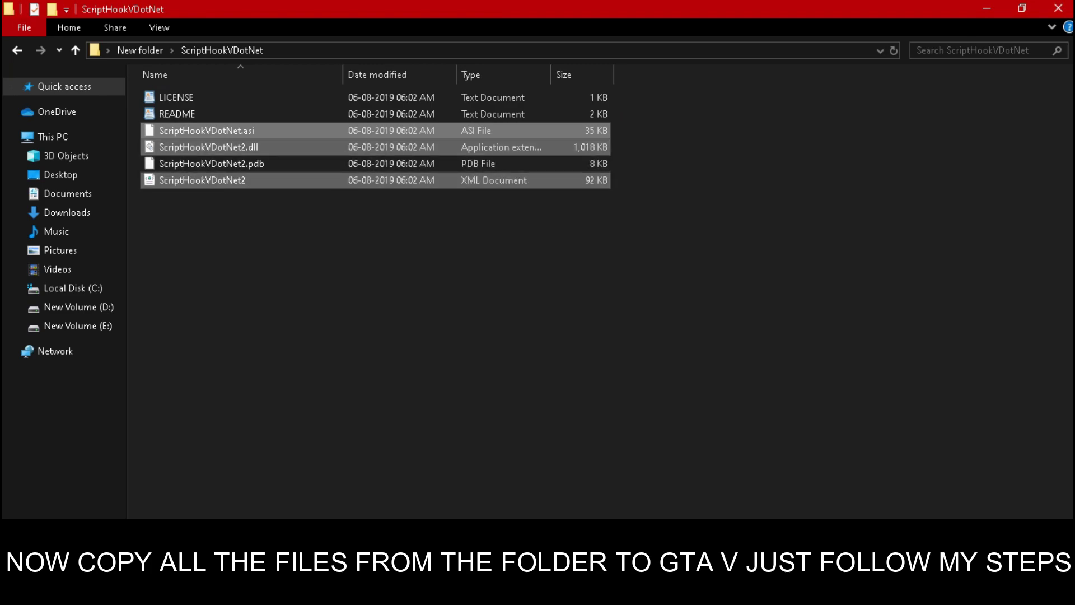
right_click(492, 133)
left_click(531, 398)
Paste the three ScriptHookVDotNet files into the Grand Theft Auto V folder, replacing the existing files
mouse_move(610, 591)
left_click(720, 490)
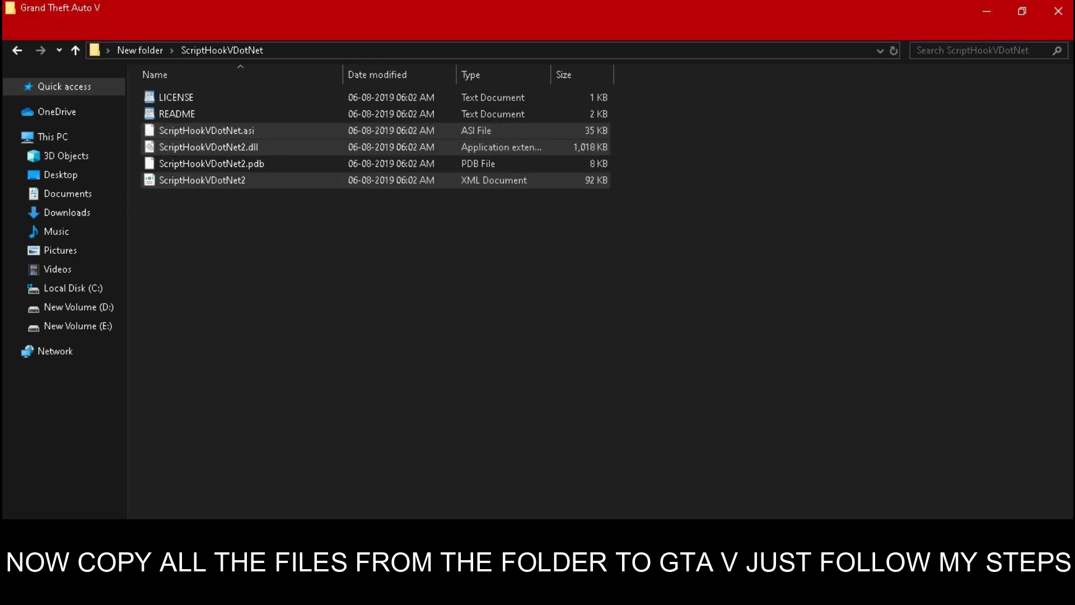
right_click(843, 210)
left_click(890, 319)
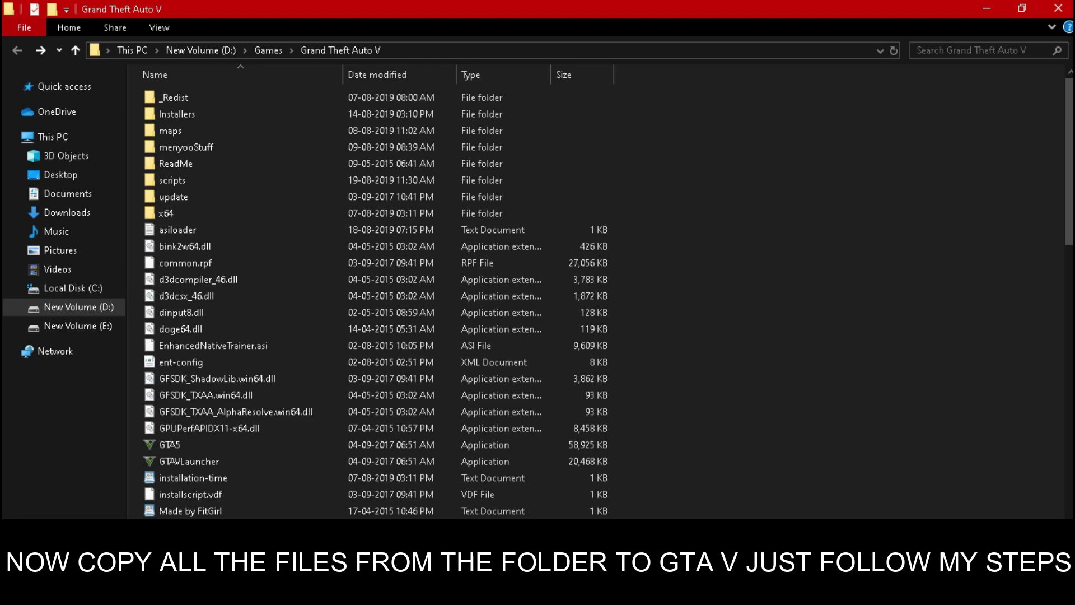
left_click(502, 168)
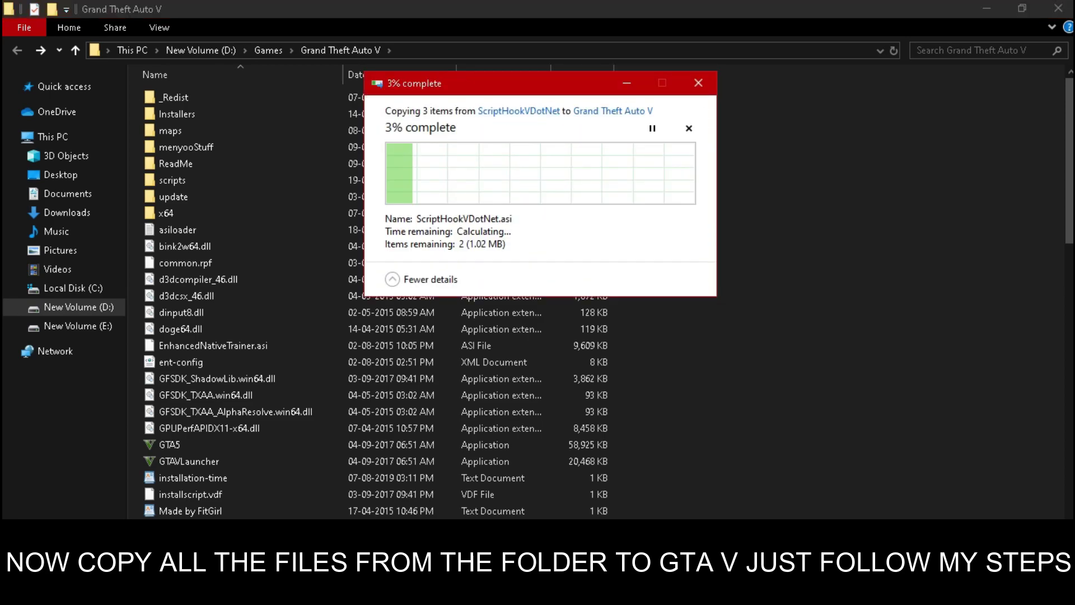
Return the mod files window to New folder, and refresh the Grand Theft Auto V folder view in its own window
left_click(563, 591)
left_click(475, 490)
left_click(17, 50)
right_click(614, 271)
key("Escape")
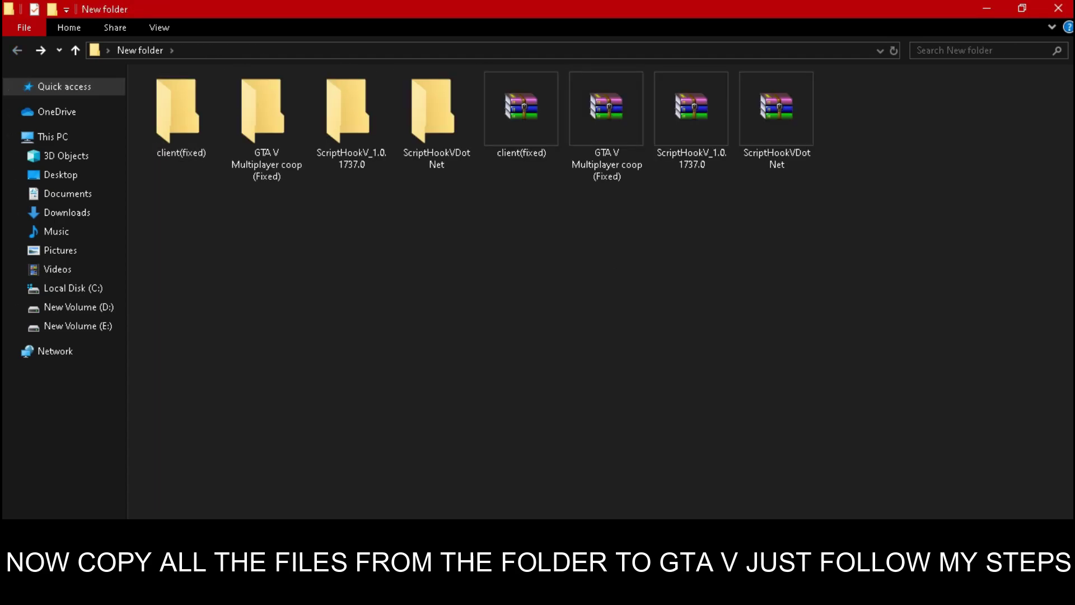
left_click(562, 588)
mouse_move(562, 589)
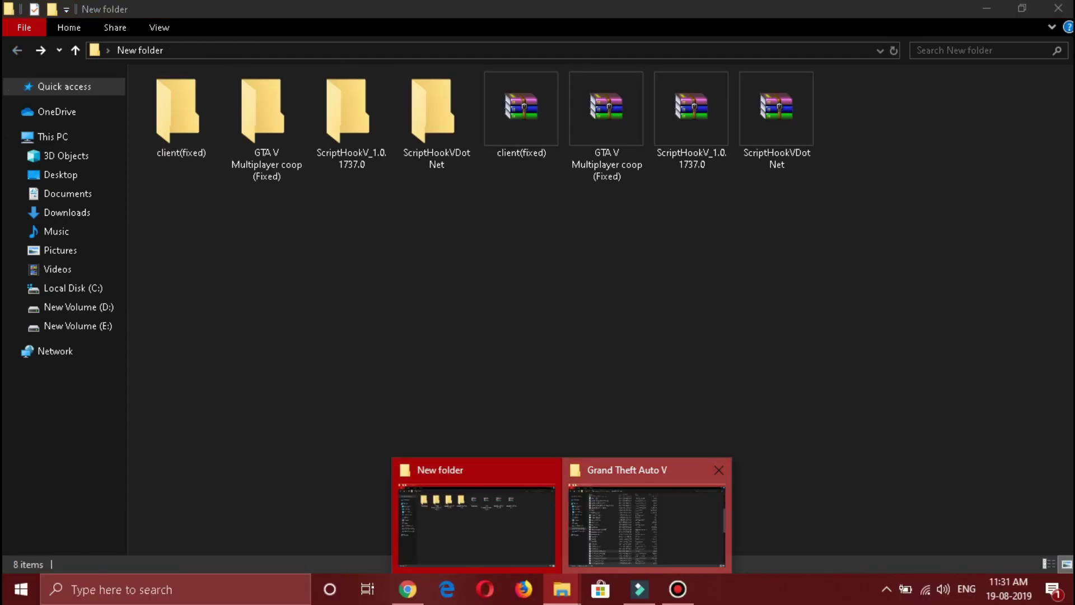
left_click(638, 511)
right_click(664, 238)
left_click(705, 302)
Open the scripts folder inside Grand Theft Auto V and run the GTAServer application
scroll(706, 301, "up", 5)
left_click(172, 181)
double_click(172, 180)
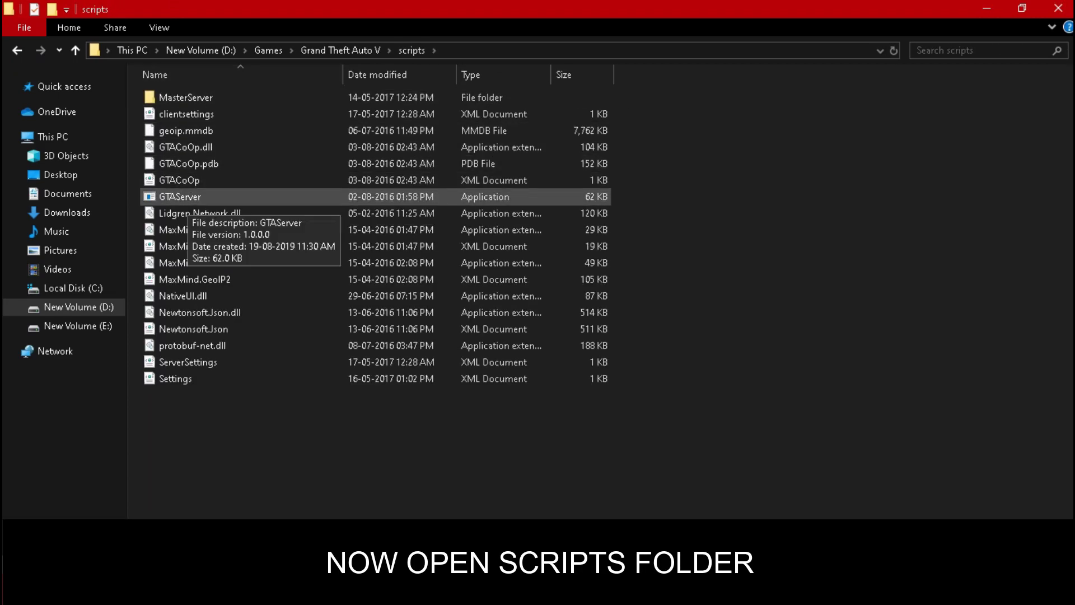
left_click(185, 197)
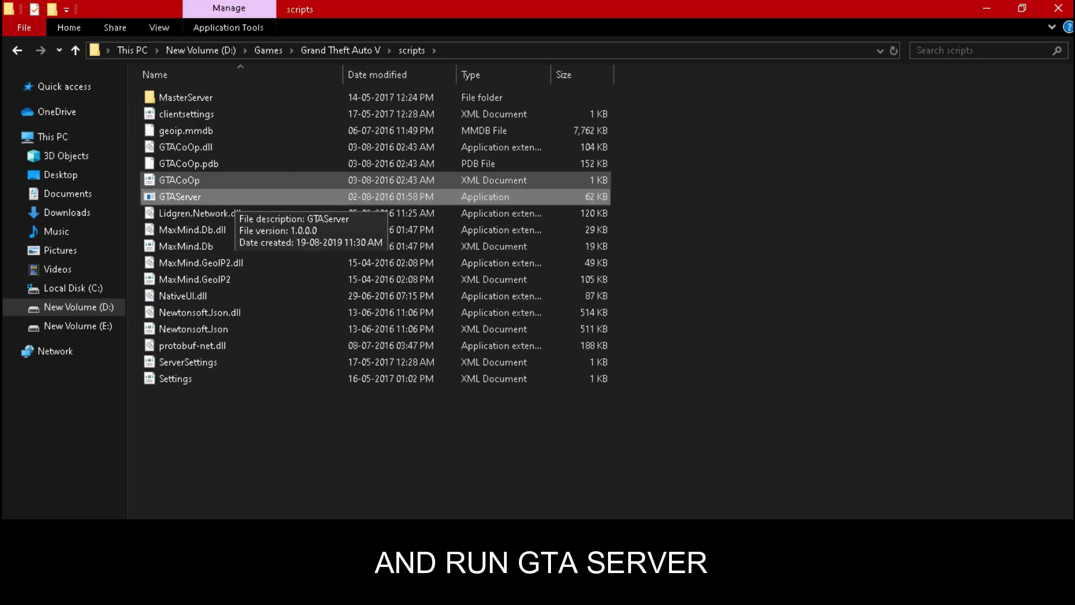
key("Return")
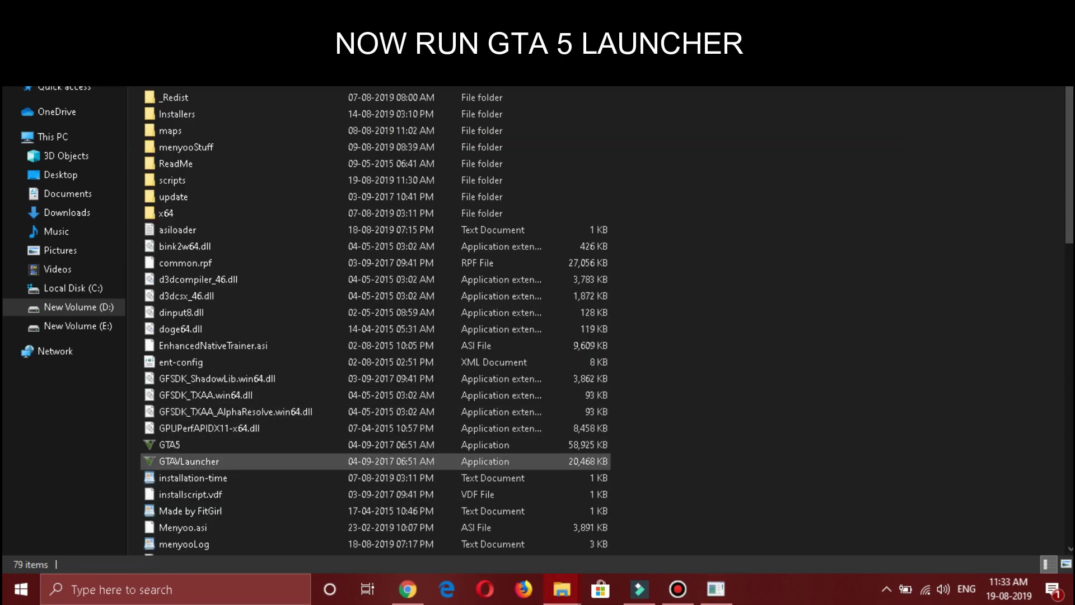
Select GTAVLauncher in the Grand Theft Auto V folder and refresh the folder view
left_click(188, 461)
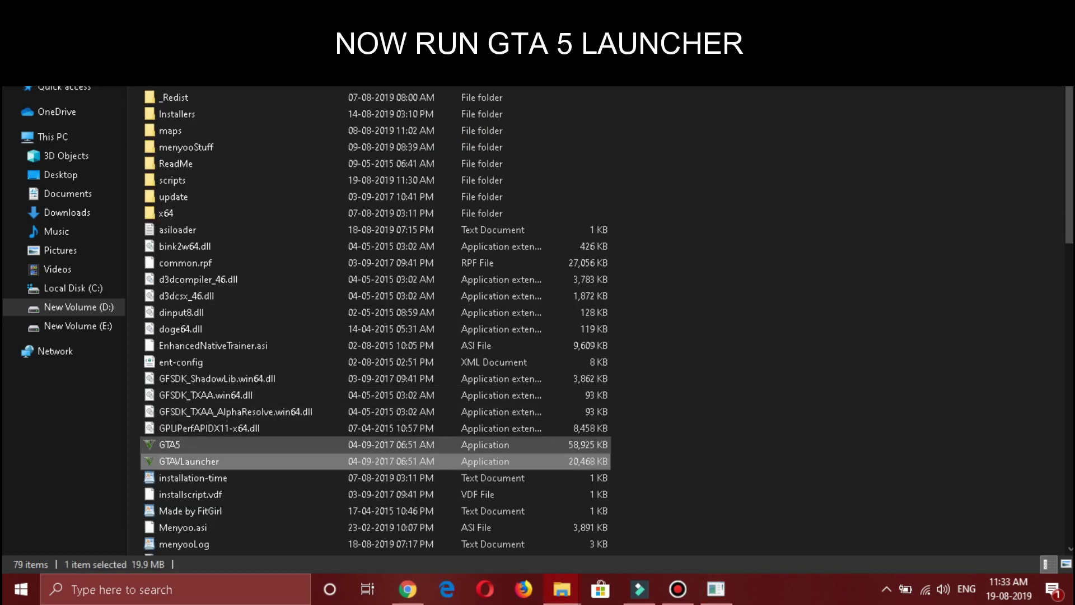
key("Escape")
right_click(807, 179)
left_click(852, 243)
right_click(852, 241)
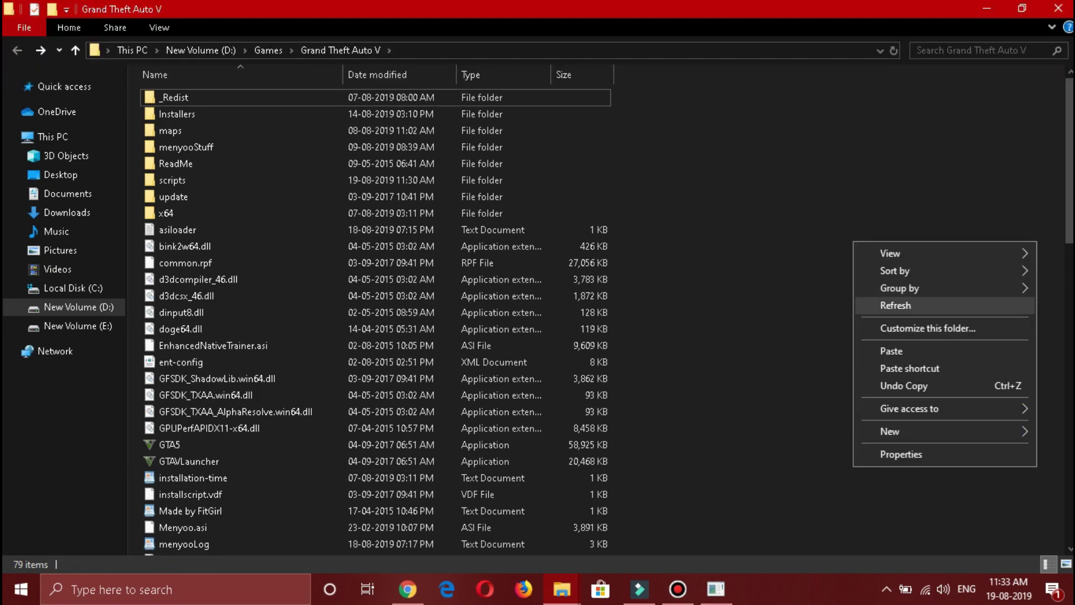
left_click(894, 305)
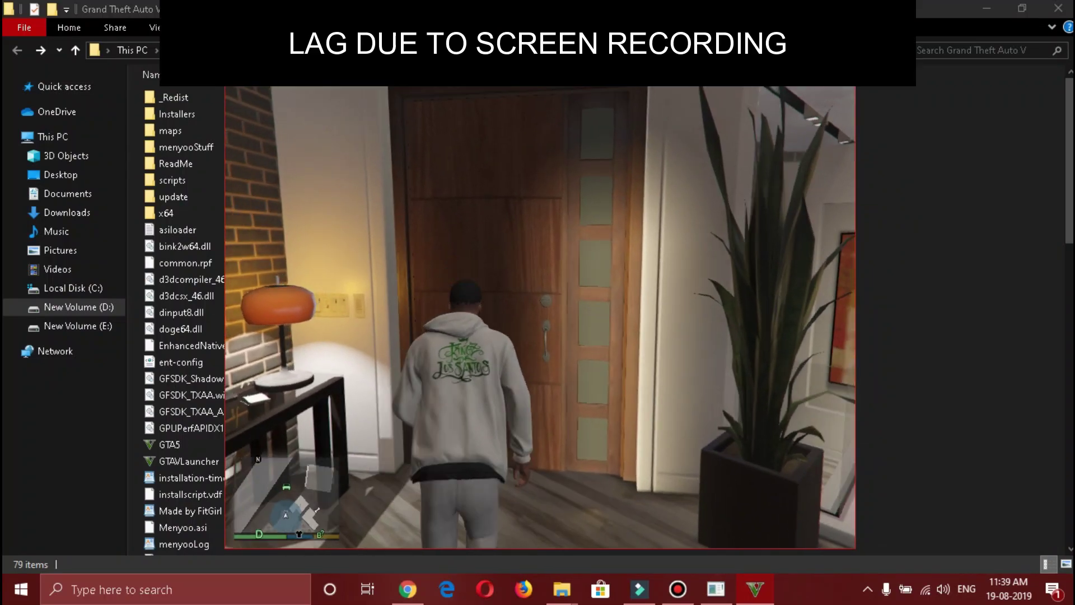
Walk the character out through the front door and climb onto the parked white car
key("w")
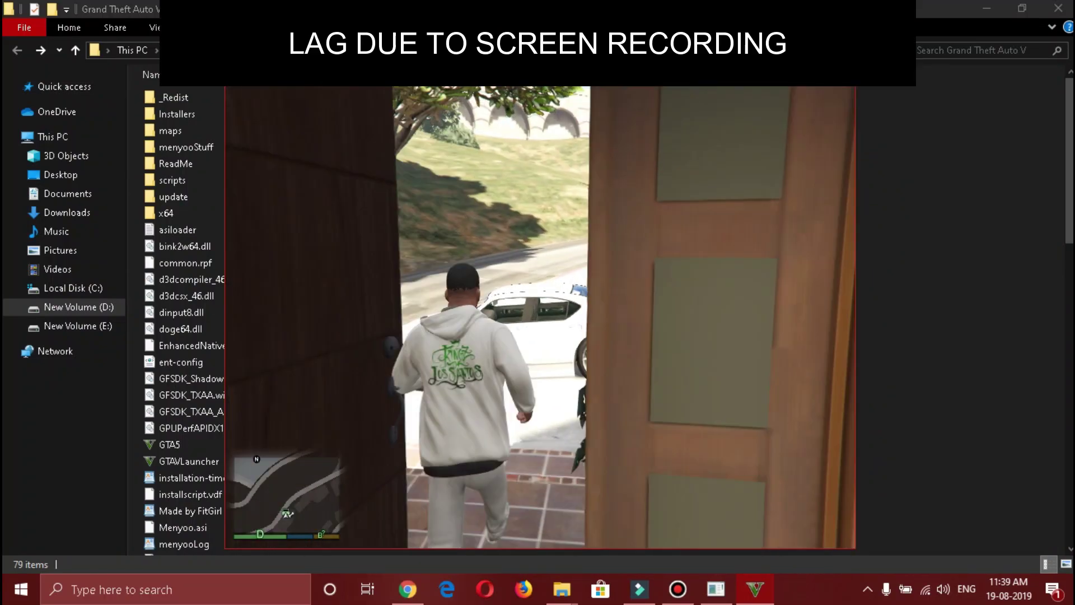
key("w")
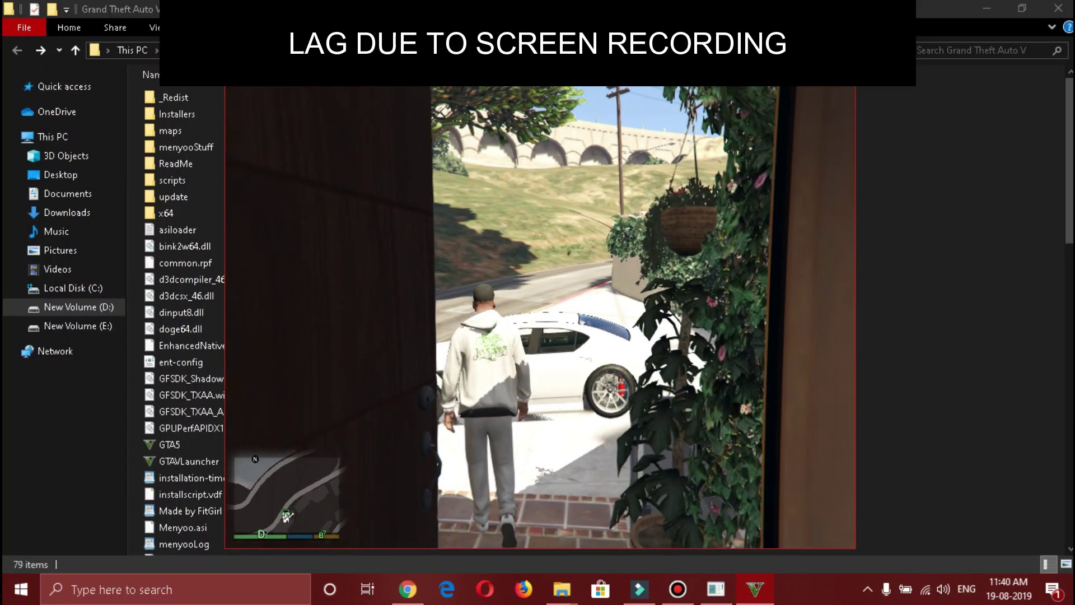
key("space")
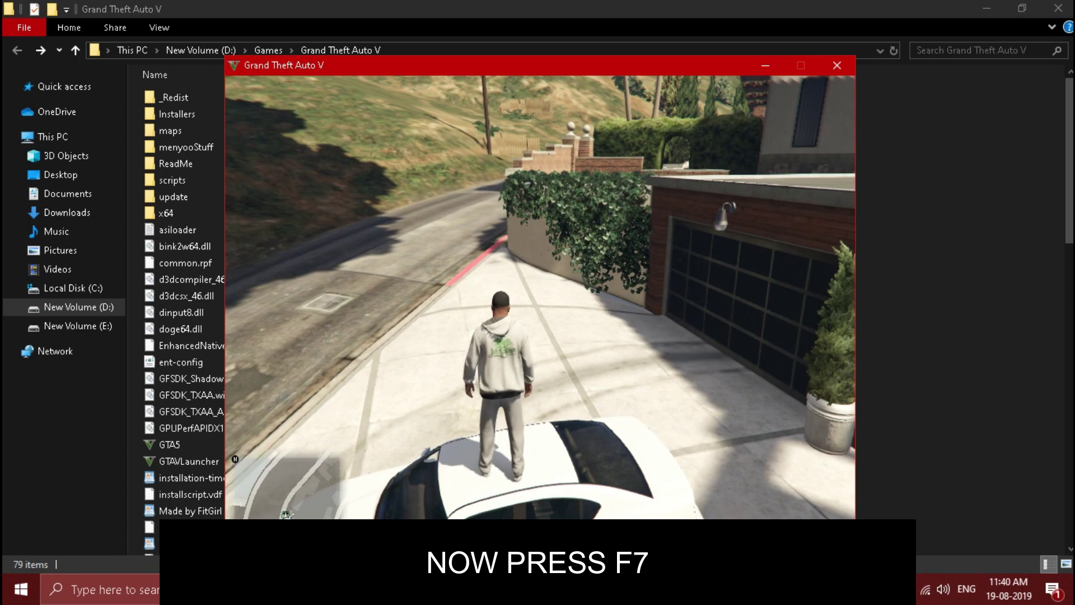
Open the Co-oP mod menu in the game and enter its Server Settings
key("F7")
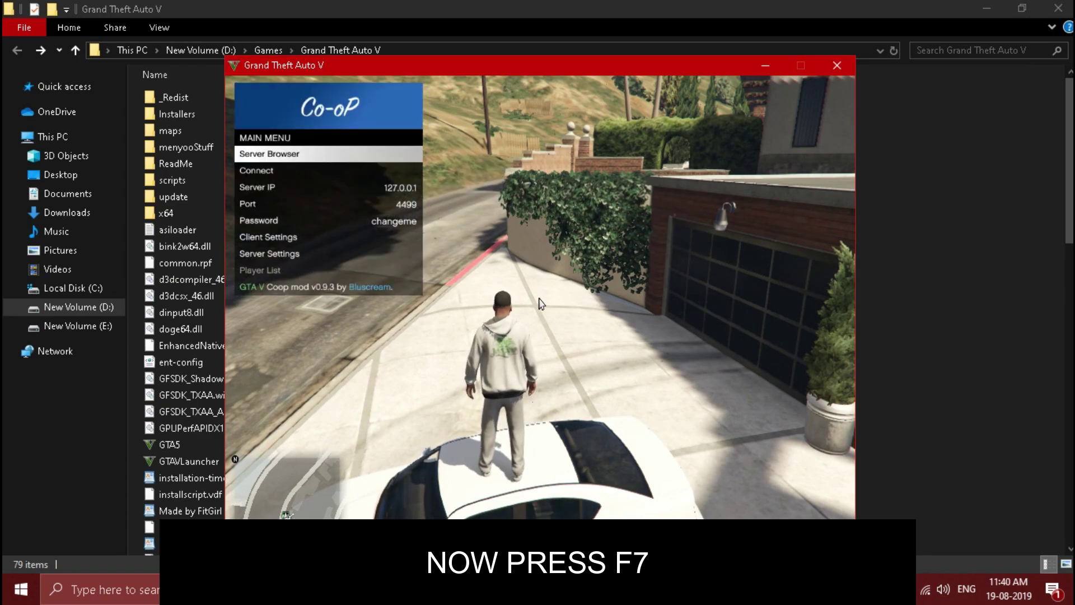
key("Down")
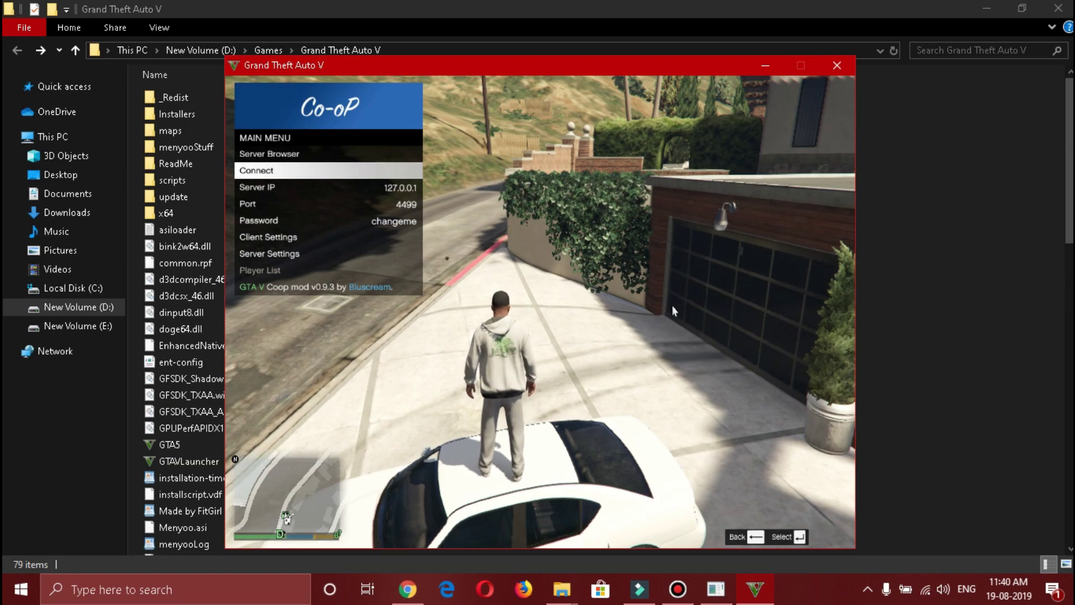
key("Down")
key("Down")
key("Down")
key("Down")
key("Down")
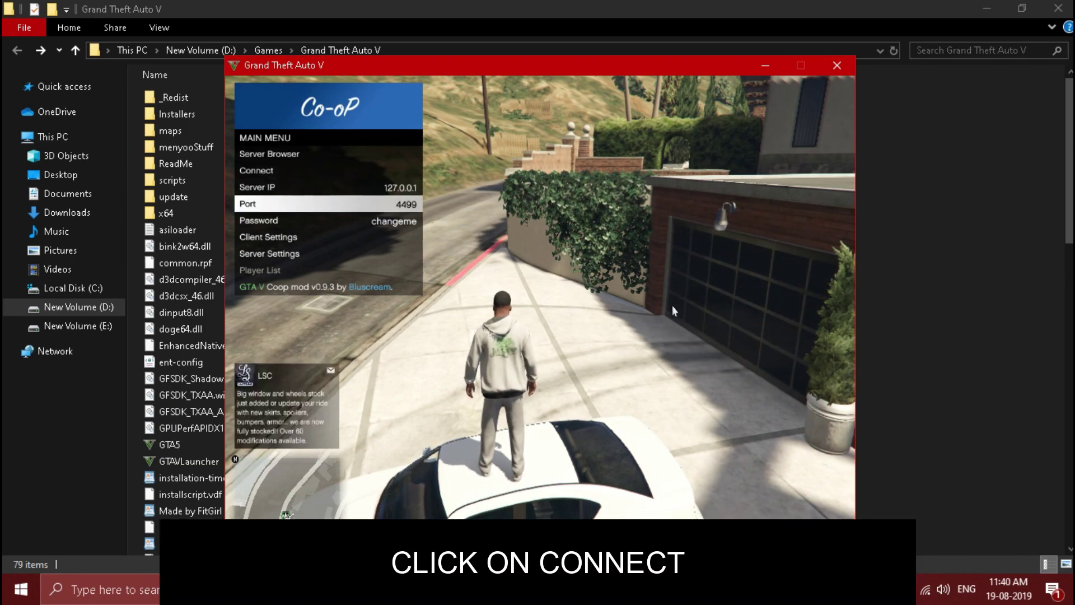
key("Return")
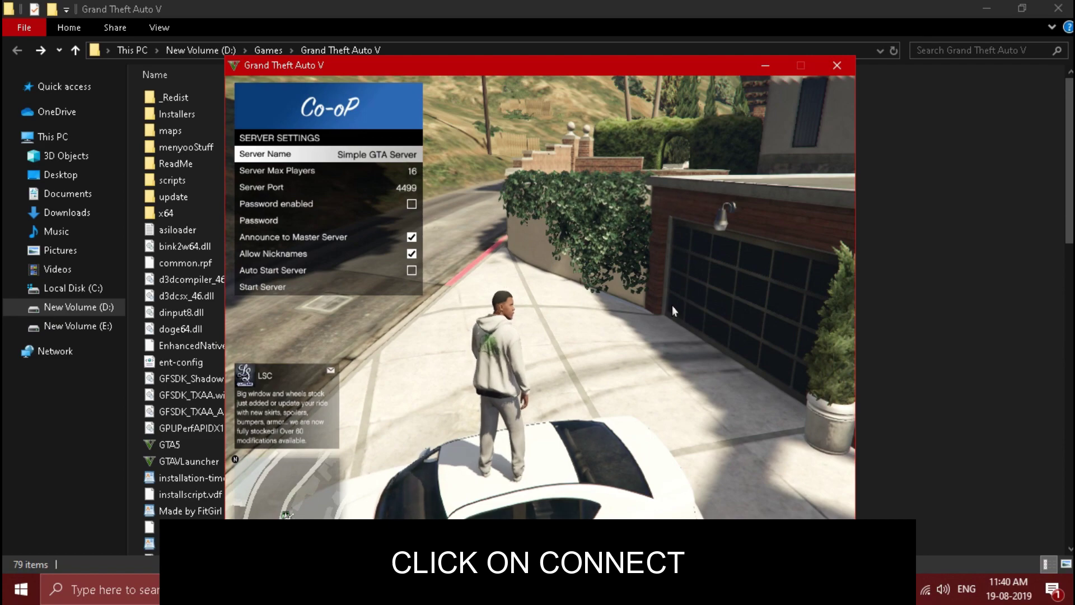
Look through the Server Settings entries, including server name, maximum players, port, password and auto start options
key("Down")
key("Down")
key("Down")
key("Down")
key("Down")
key("Down")
key("Down")
key("Down")
key("Down")
key("Down")
key("Down")
key("Down")
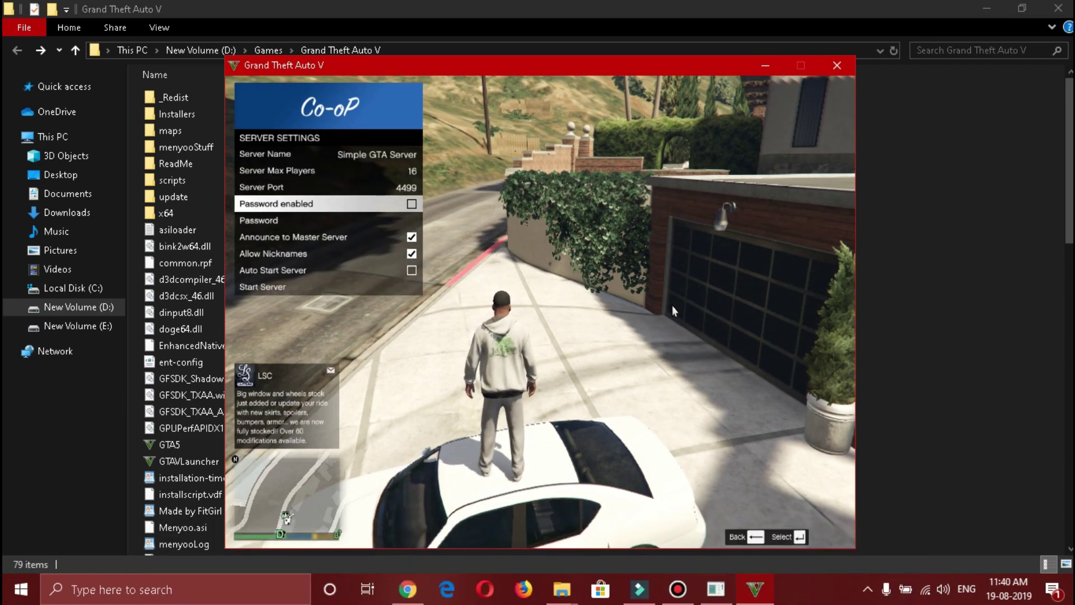
Return to the Co-oP main menu and try to connect to the server
key("BackSpace")
key("Down")
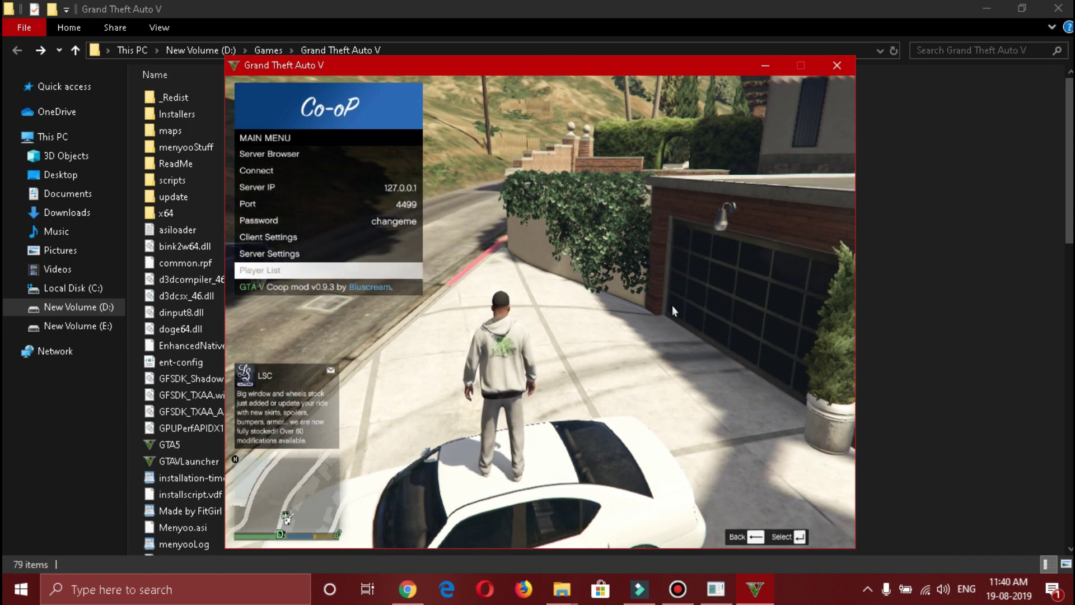
key("Down")
key("Down")
key("Down")
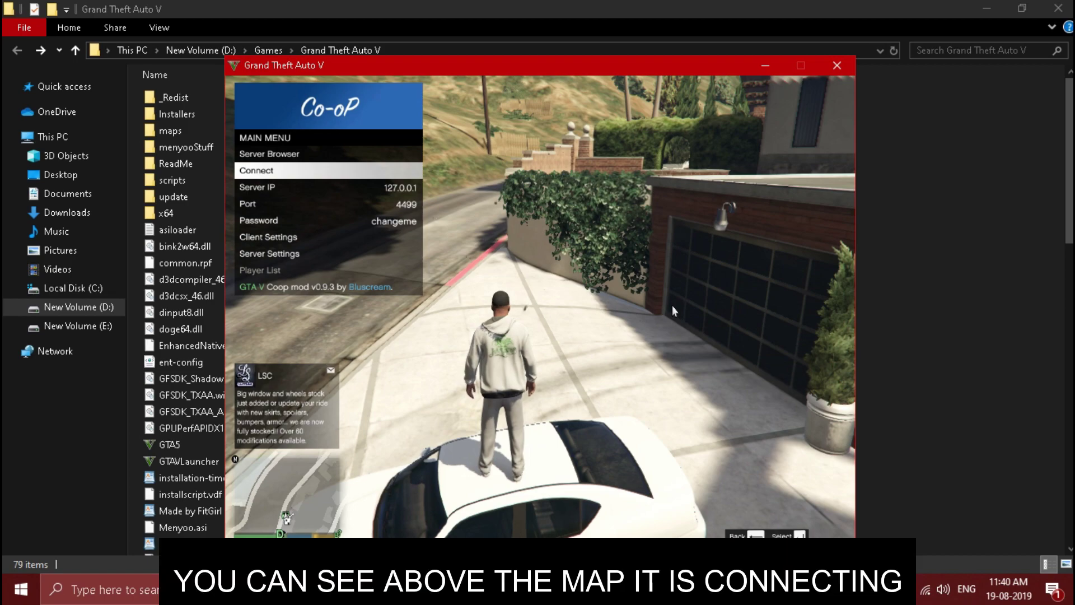
key("Return")
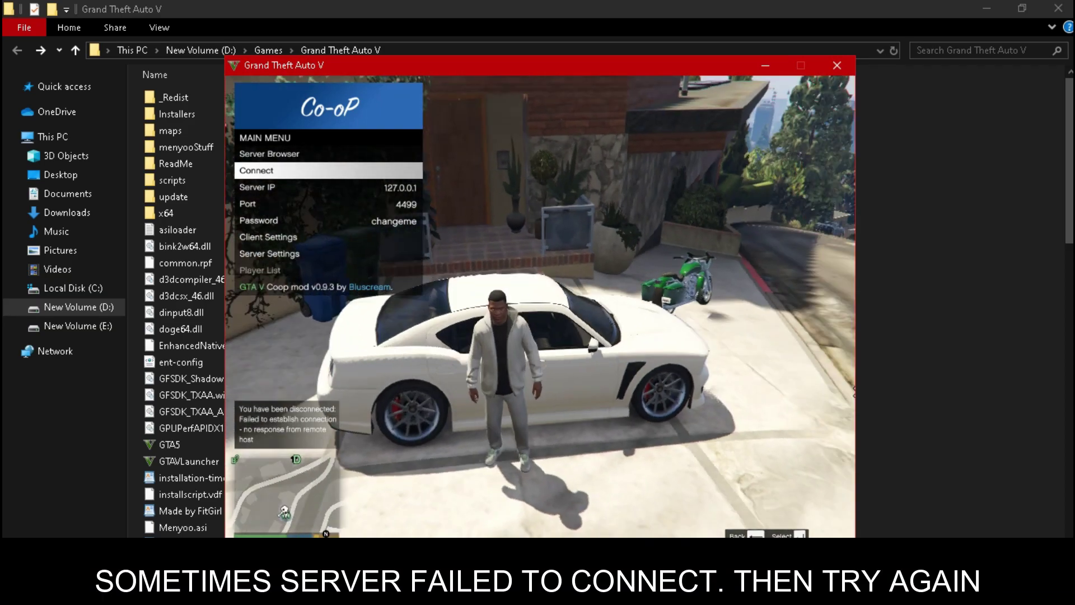
Retry connecting to the server from the Co-oP main menu, and move the menu selection to Server Browser
key("w")
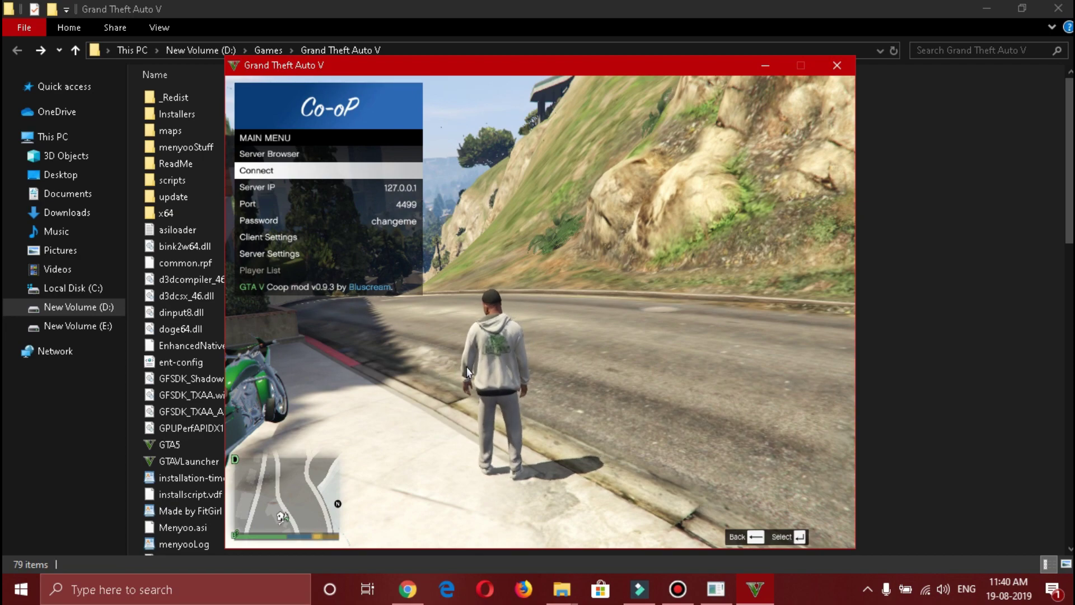
left_click(307, 178)
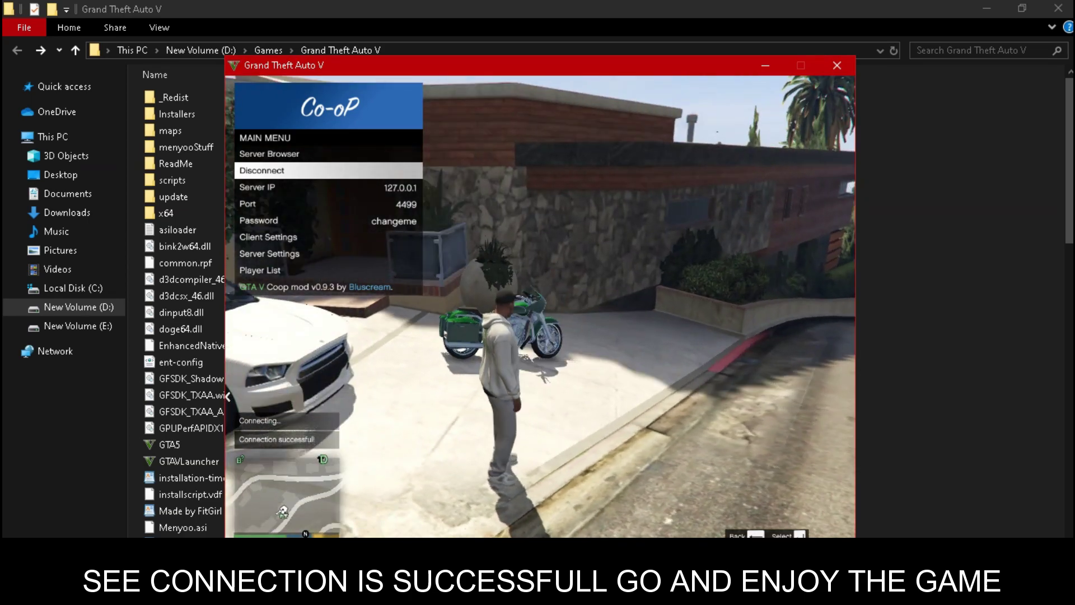
key("Up")
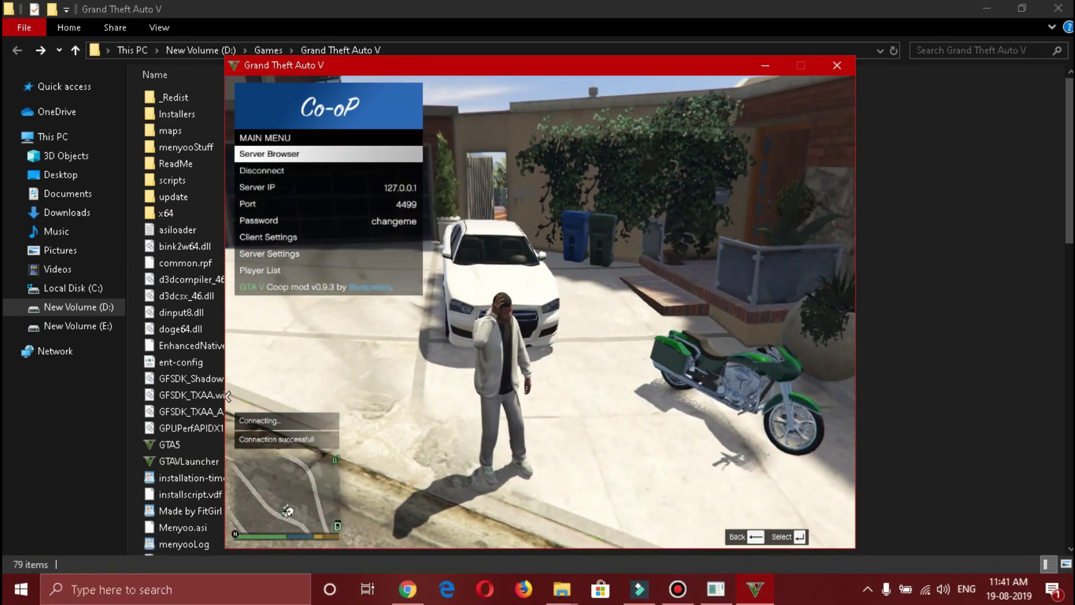